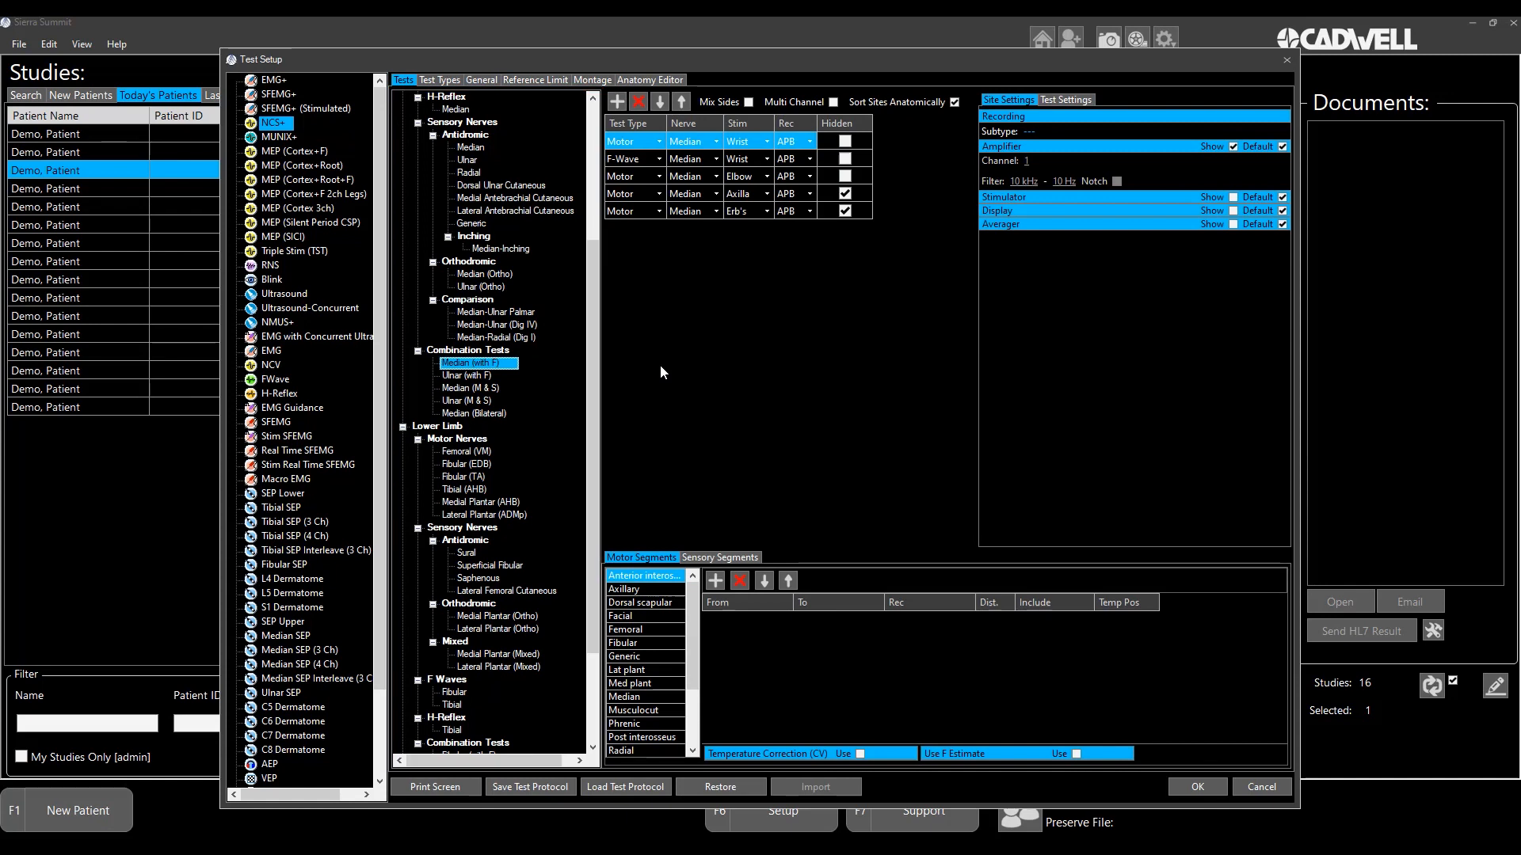
- Add a Sensory site to the Median (with F) combination test, recording the Median nerve from Dig II
click(617, 105)
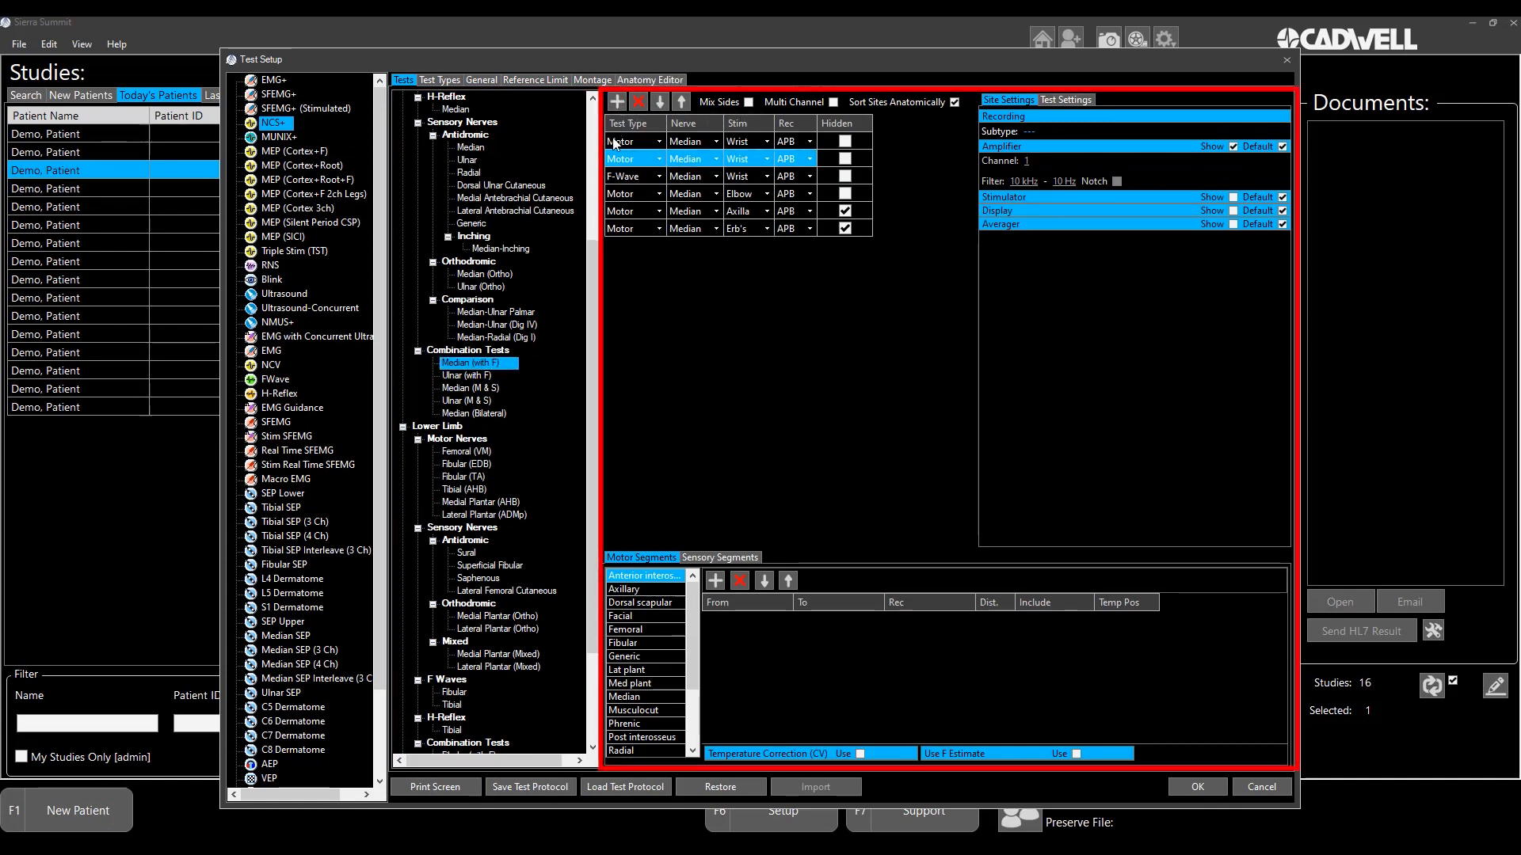
click(652, 162)
click(647, 186)
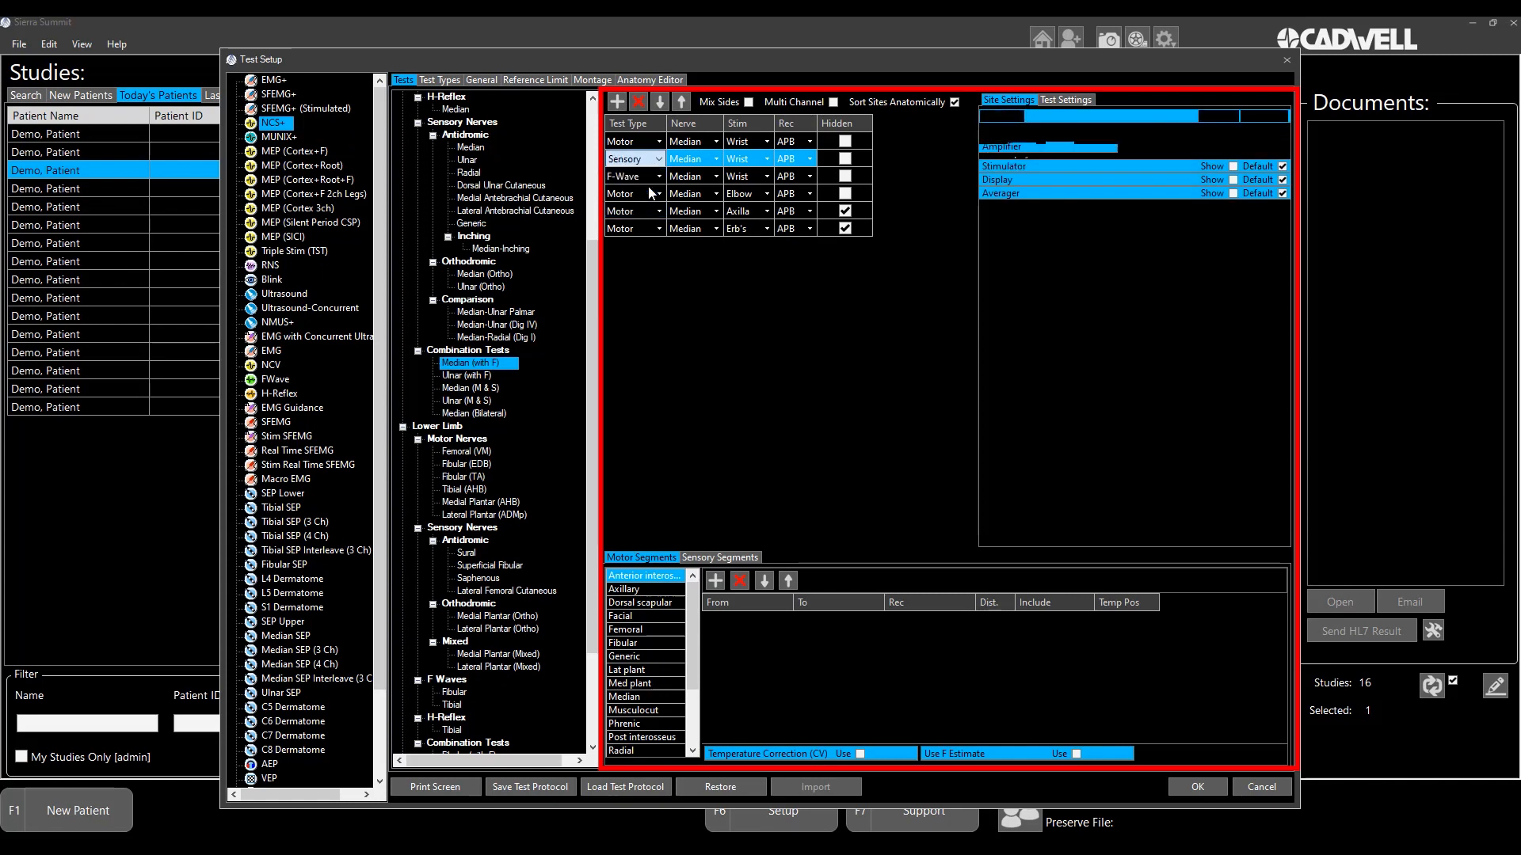
click(811, 161)
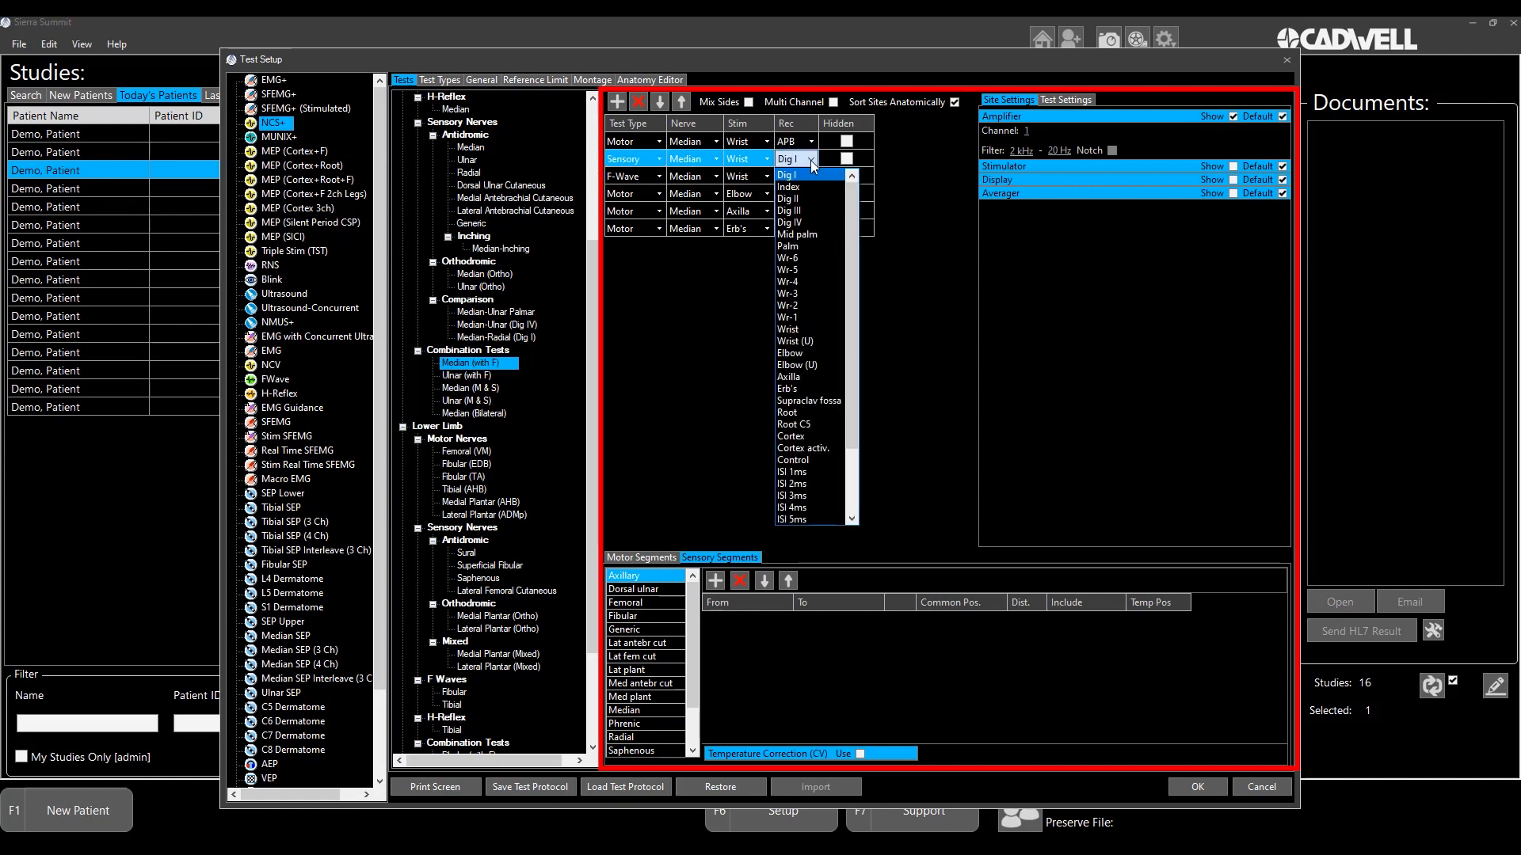
click(792, 199)
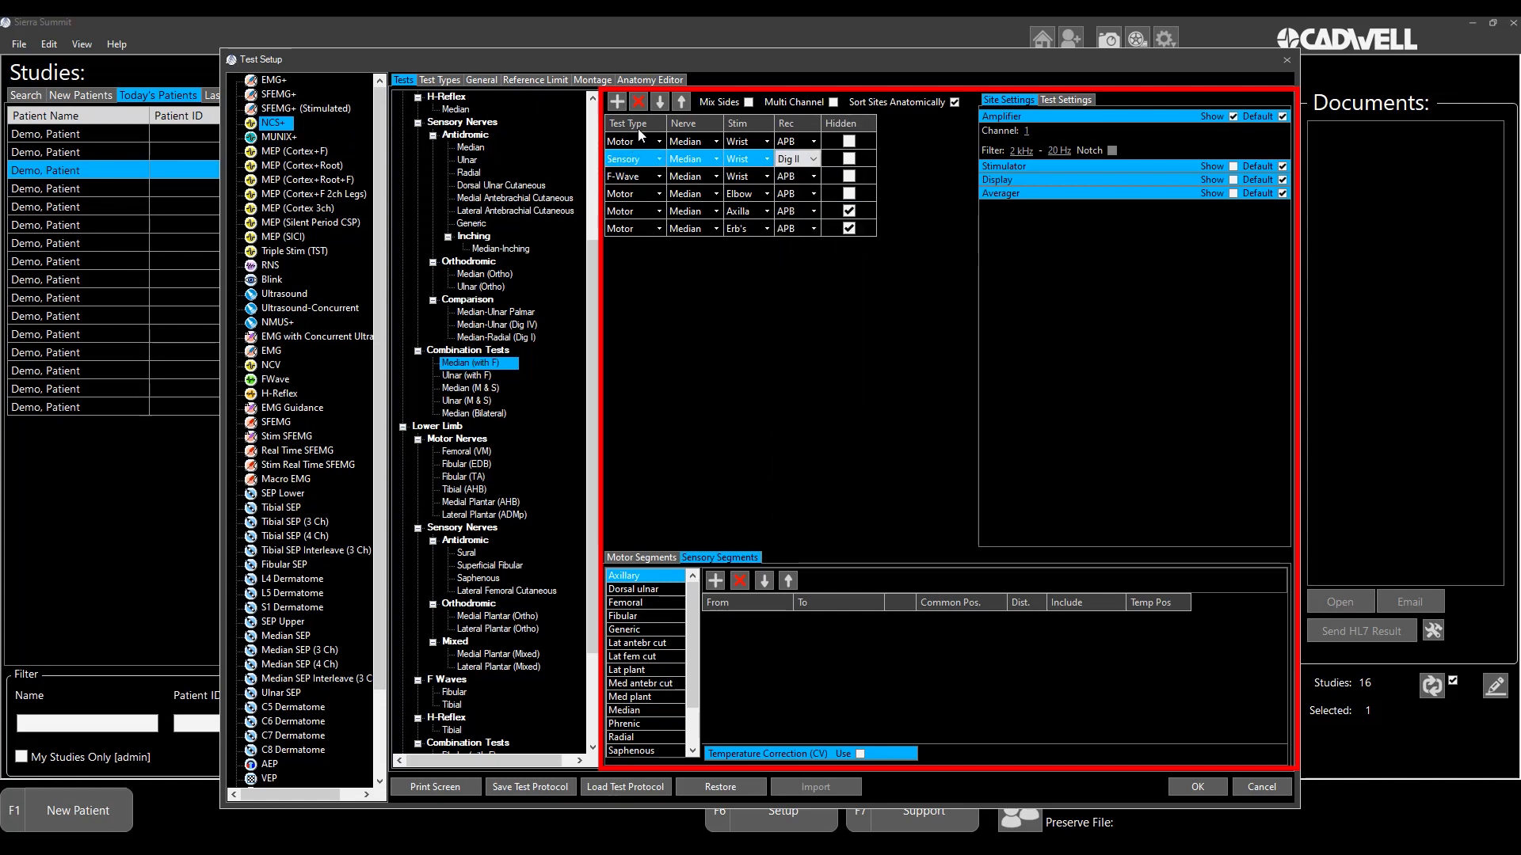
- Enable Multi Channel and override the default amplifier settings of the sensory site to choose its channel
click(833, 102)
click(1282, 116)
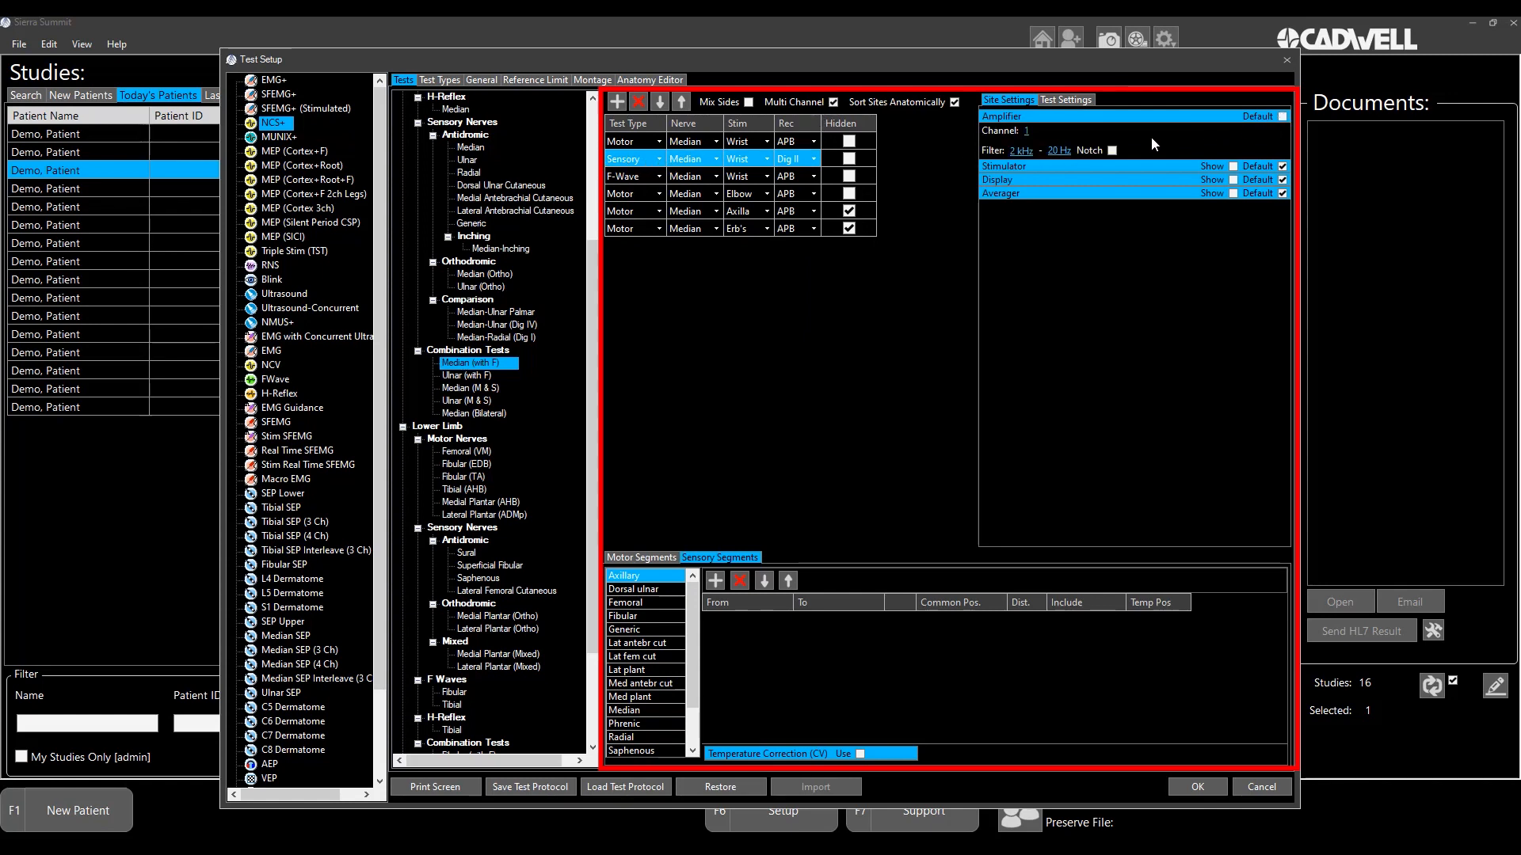
click(1025, 130)
click(1033, 158)
- Override the default additional settings of the F-Wave site and set Inherit M to All Traces
click(619, 177)
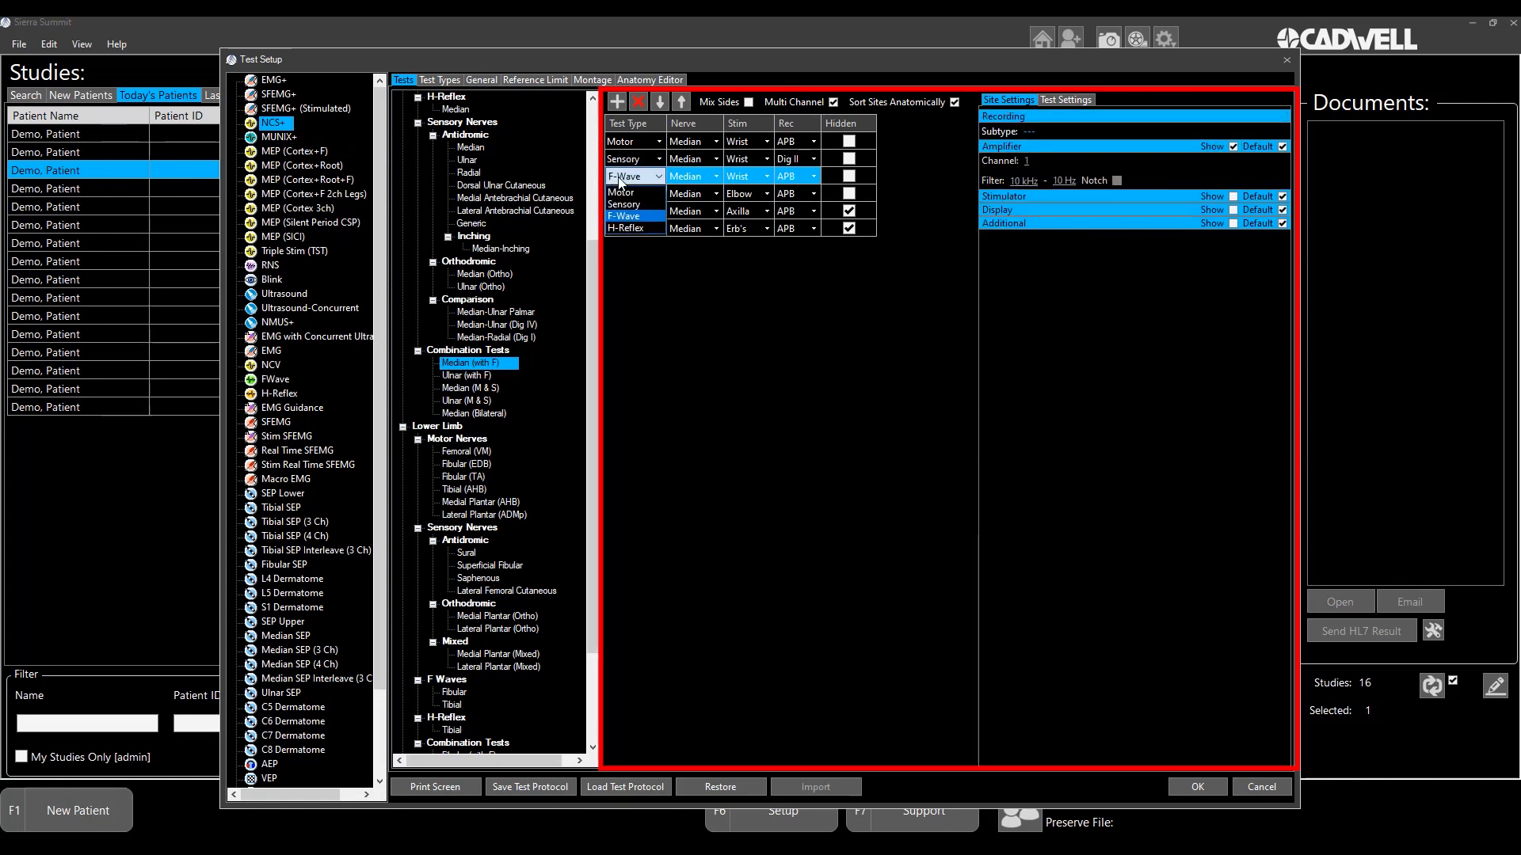
click(620, 181)
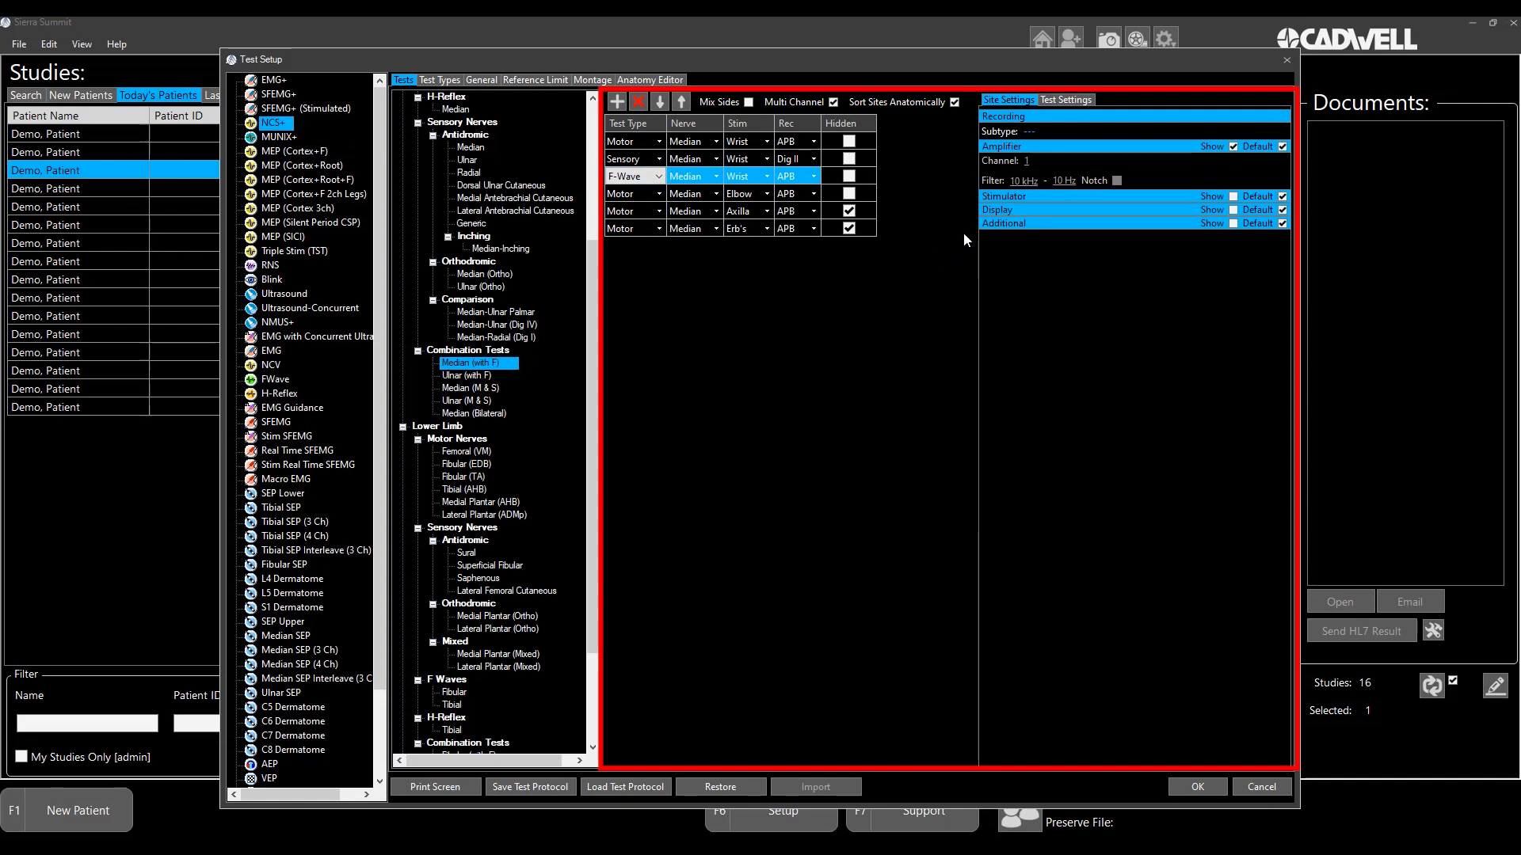
click(1282, 223)
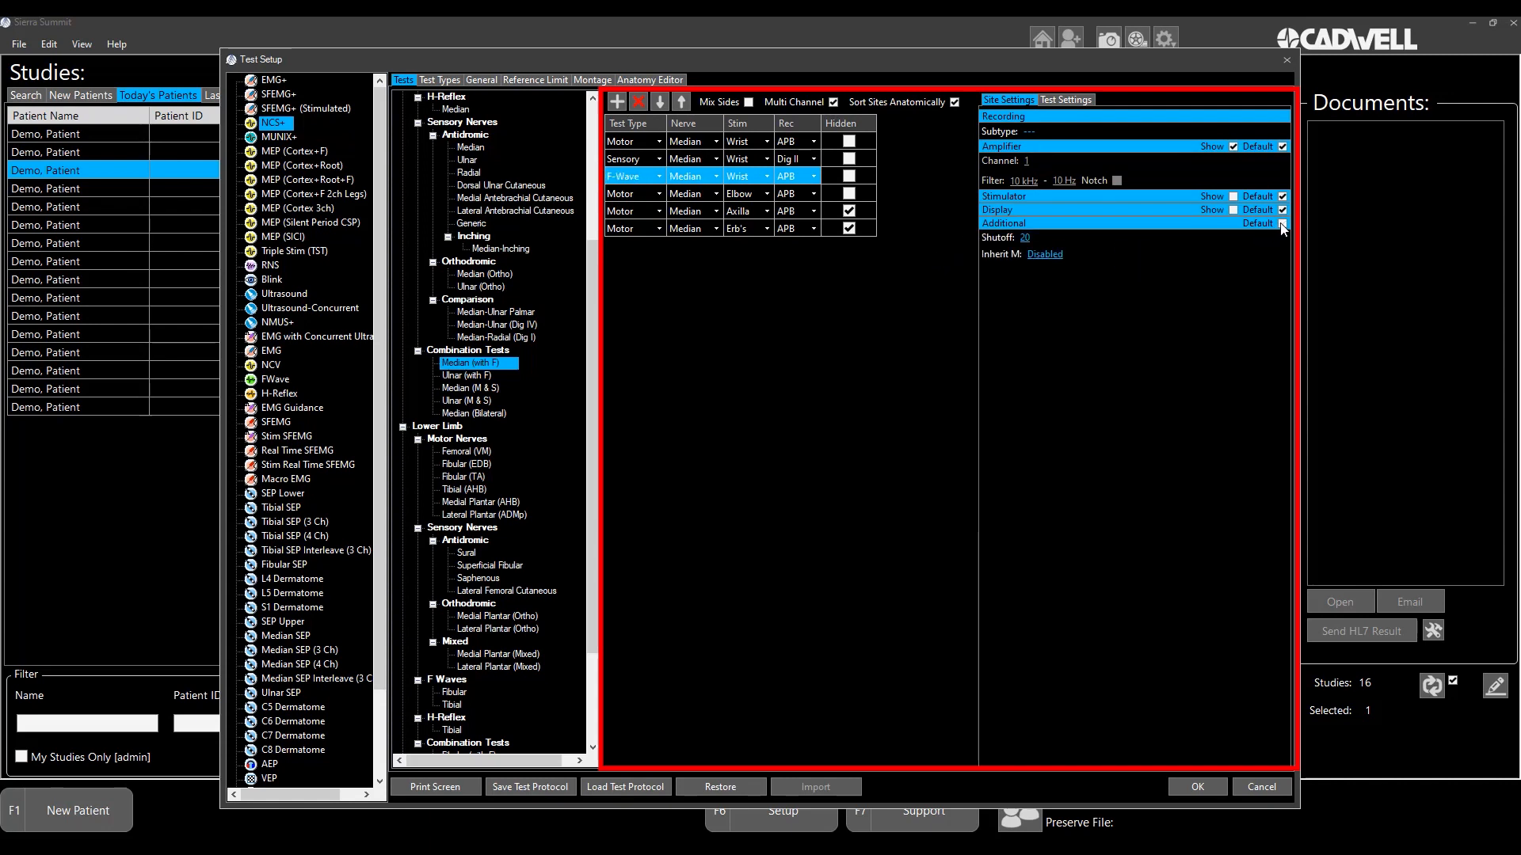
click(1045, 255)
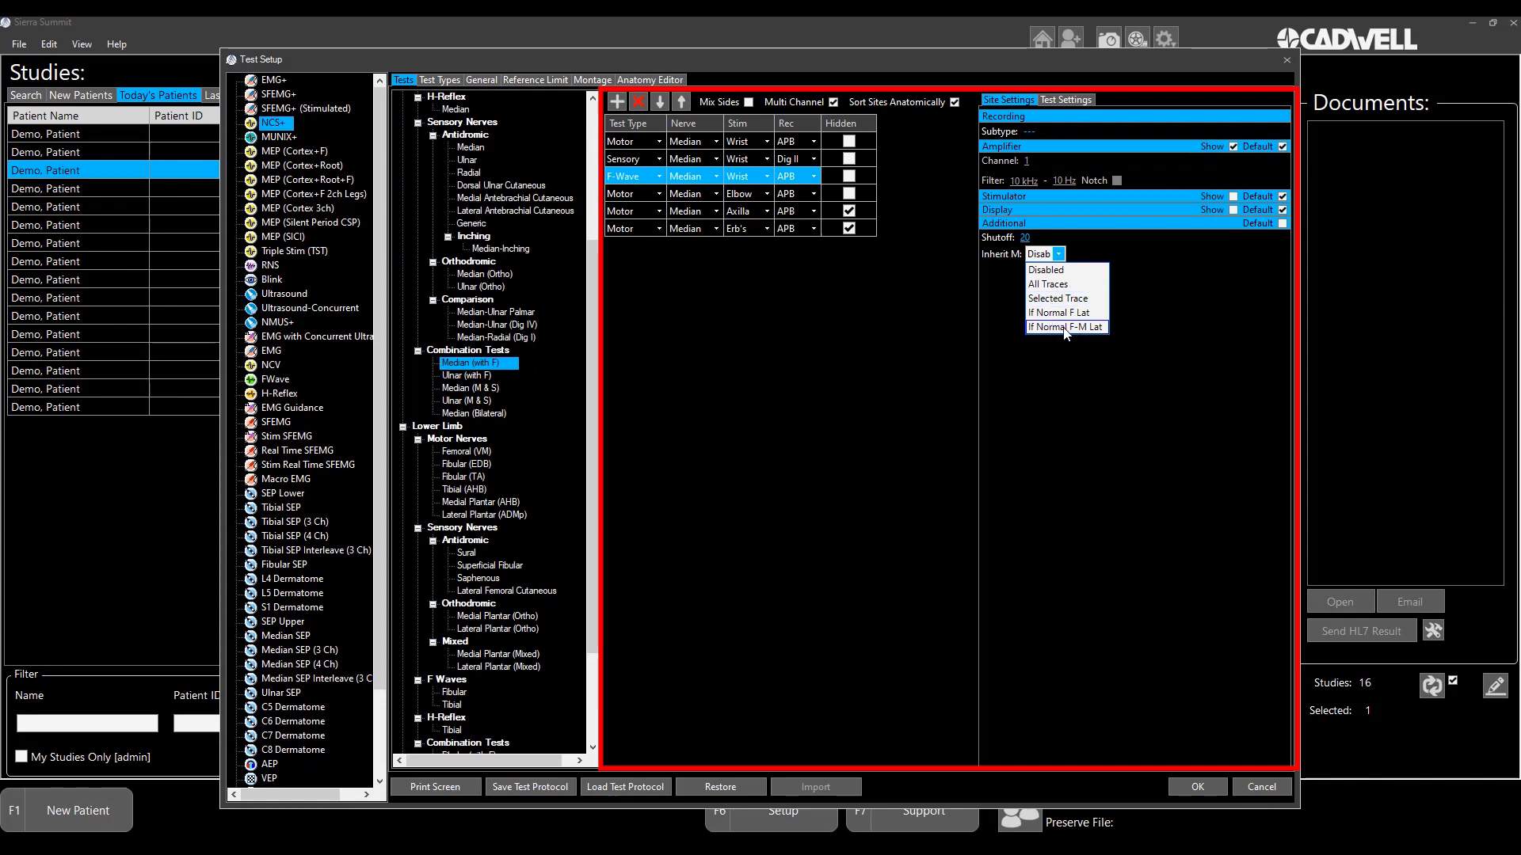
click(1041, 285)
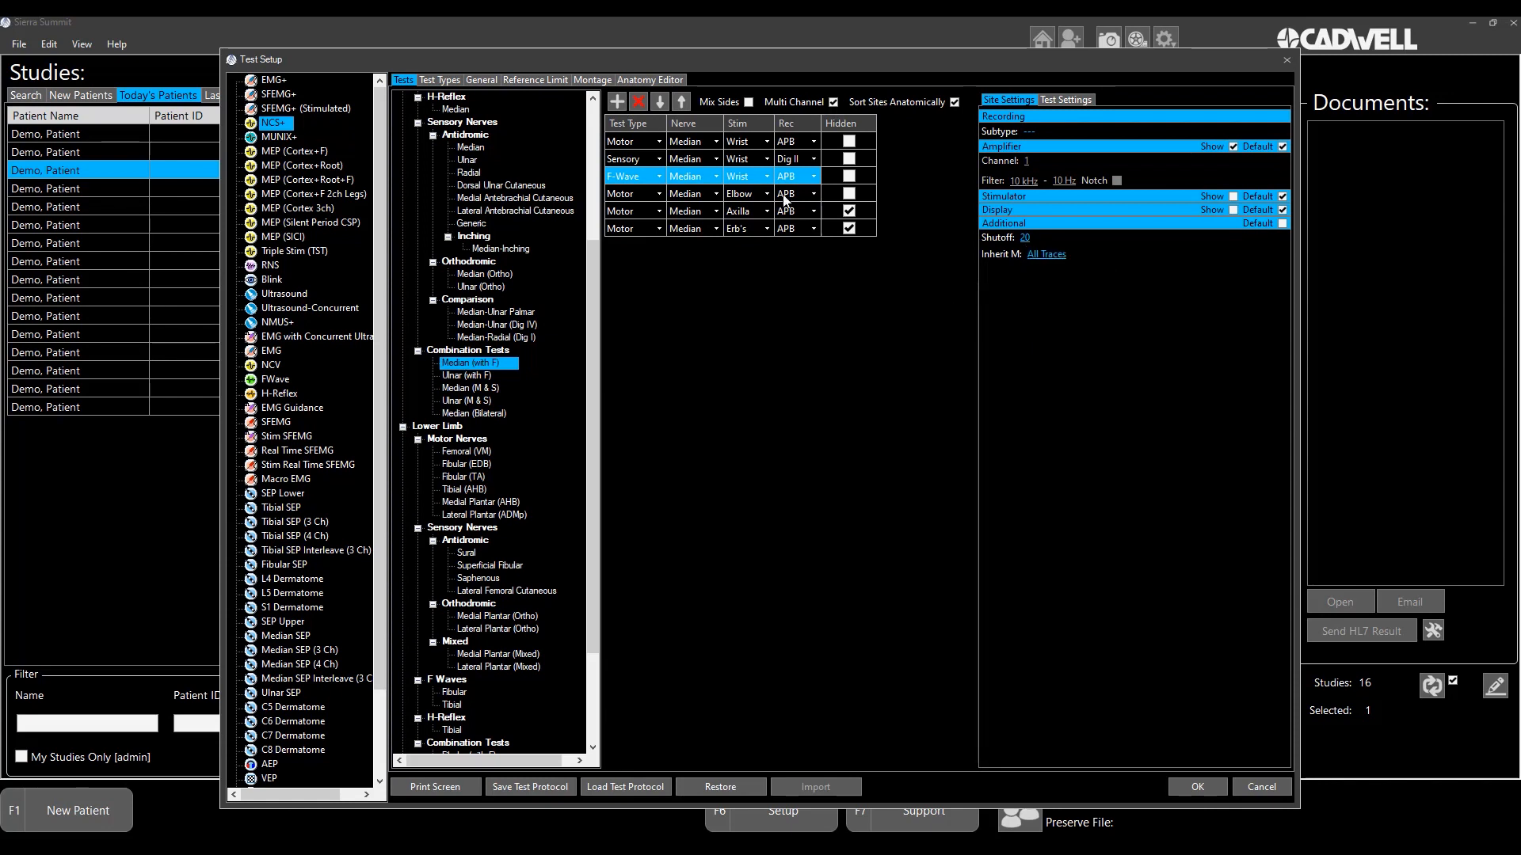
- Rename the Median (with F) combination test as "Pediatric Median M-S-F" and save the test setup
click(463, 365)
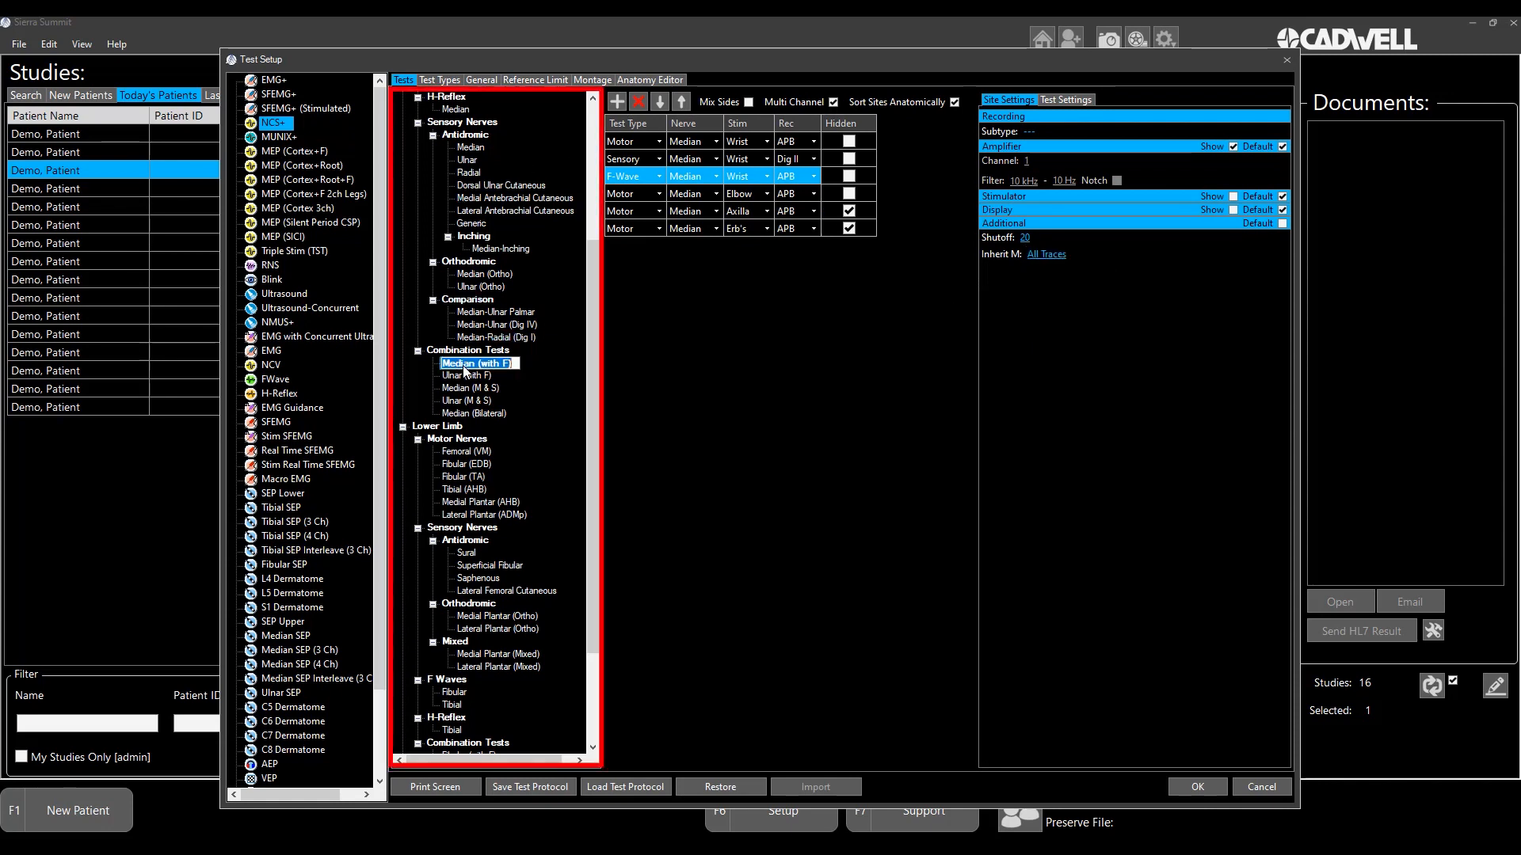
click(476, 363)
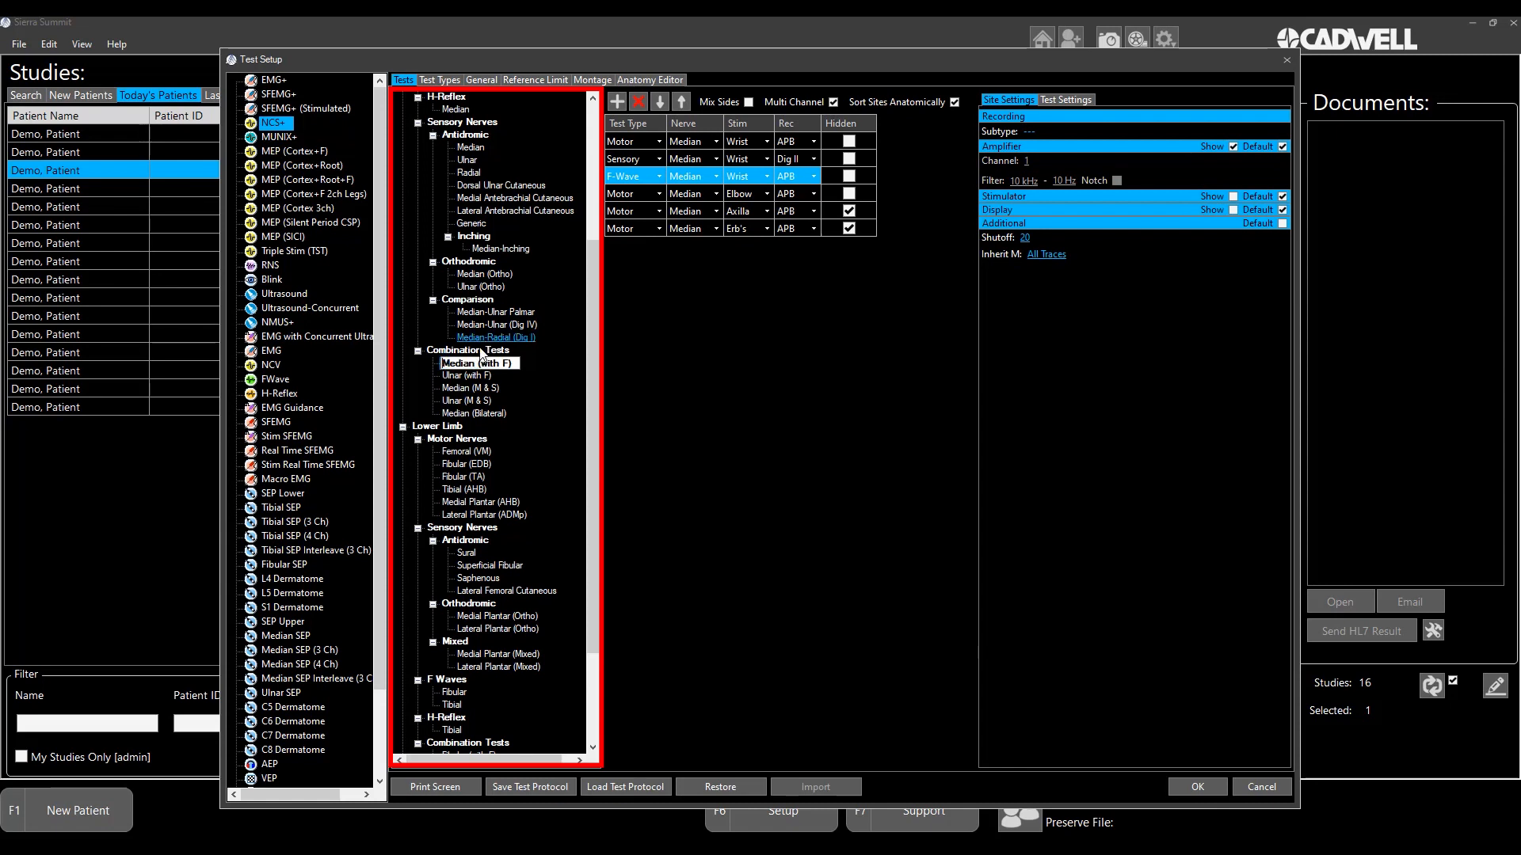
text(Pediatric)
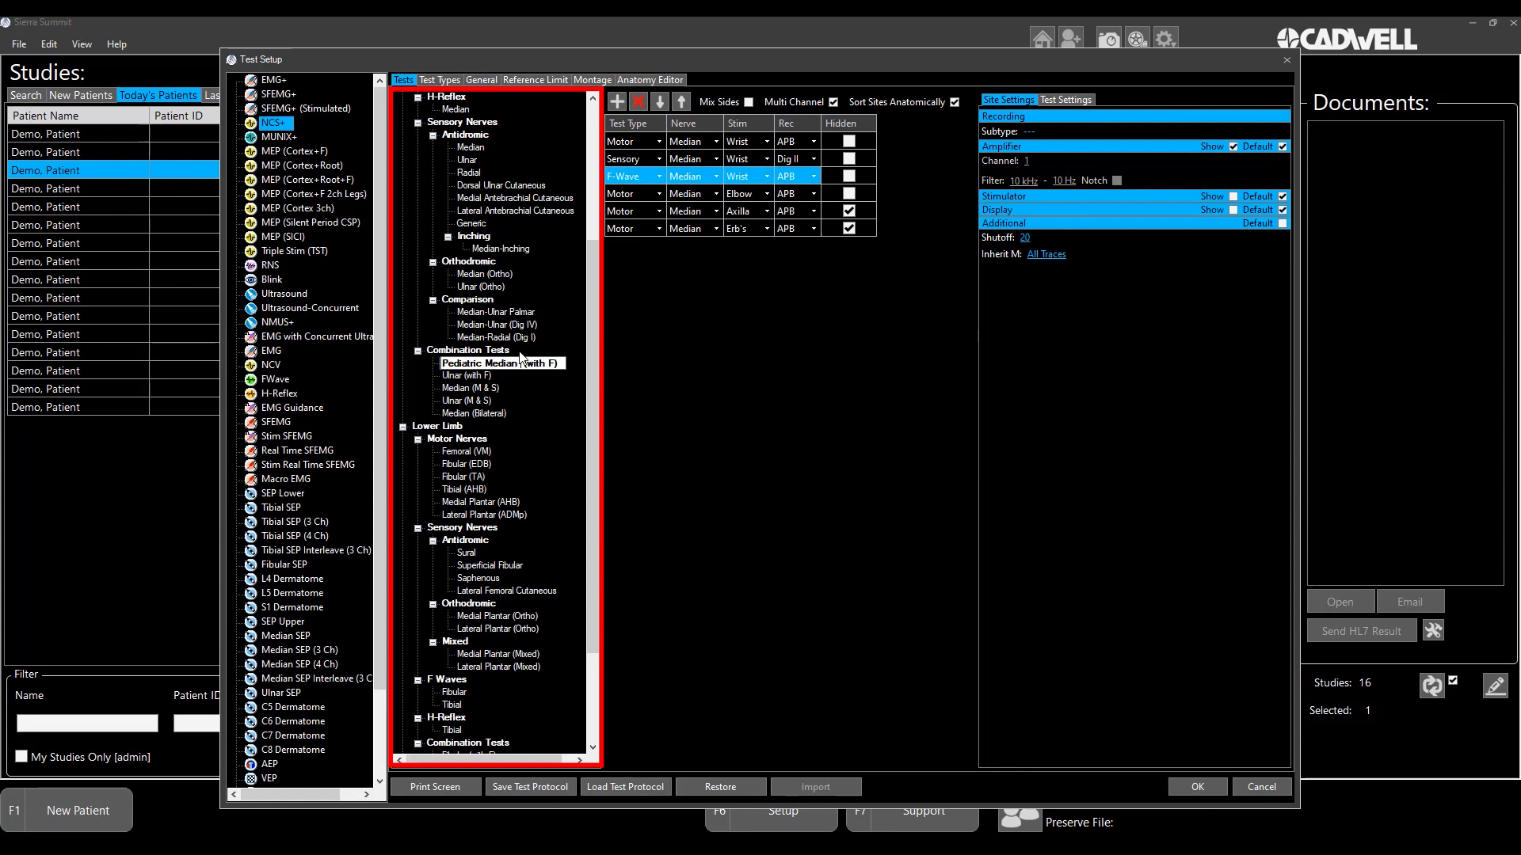
text(N -S-F)
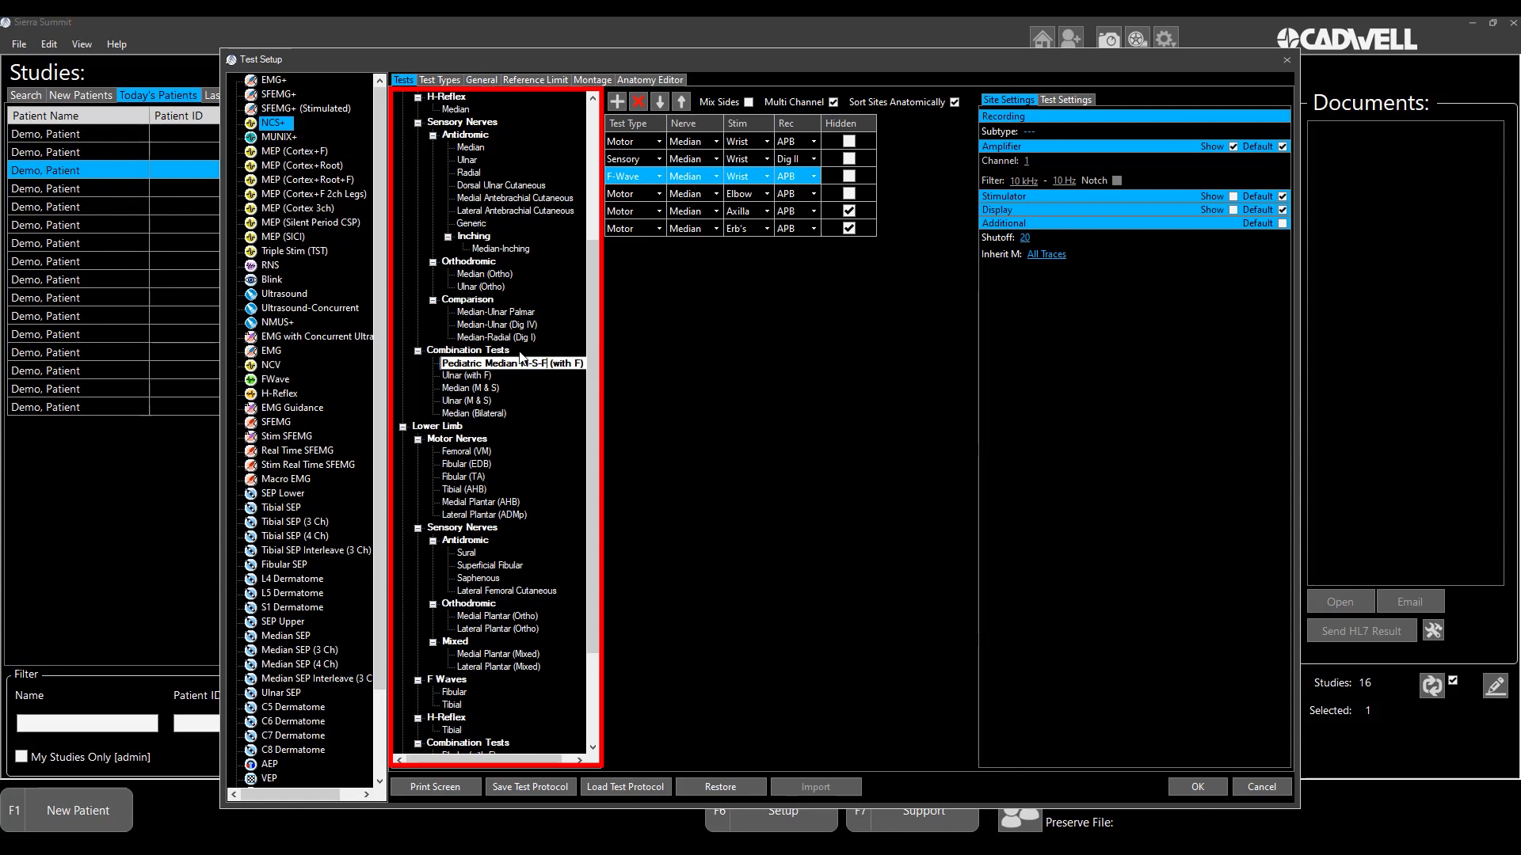
key(Delete)
key(Delete)
key(Delete)
key(Delete)
key(Delete)
key(Delete)
key(Delete)
key(Delete)
key(Delete)
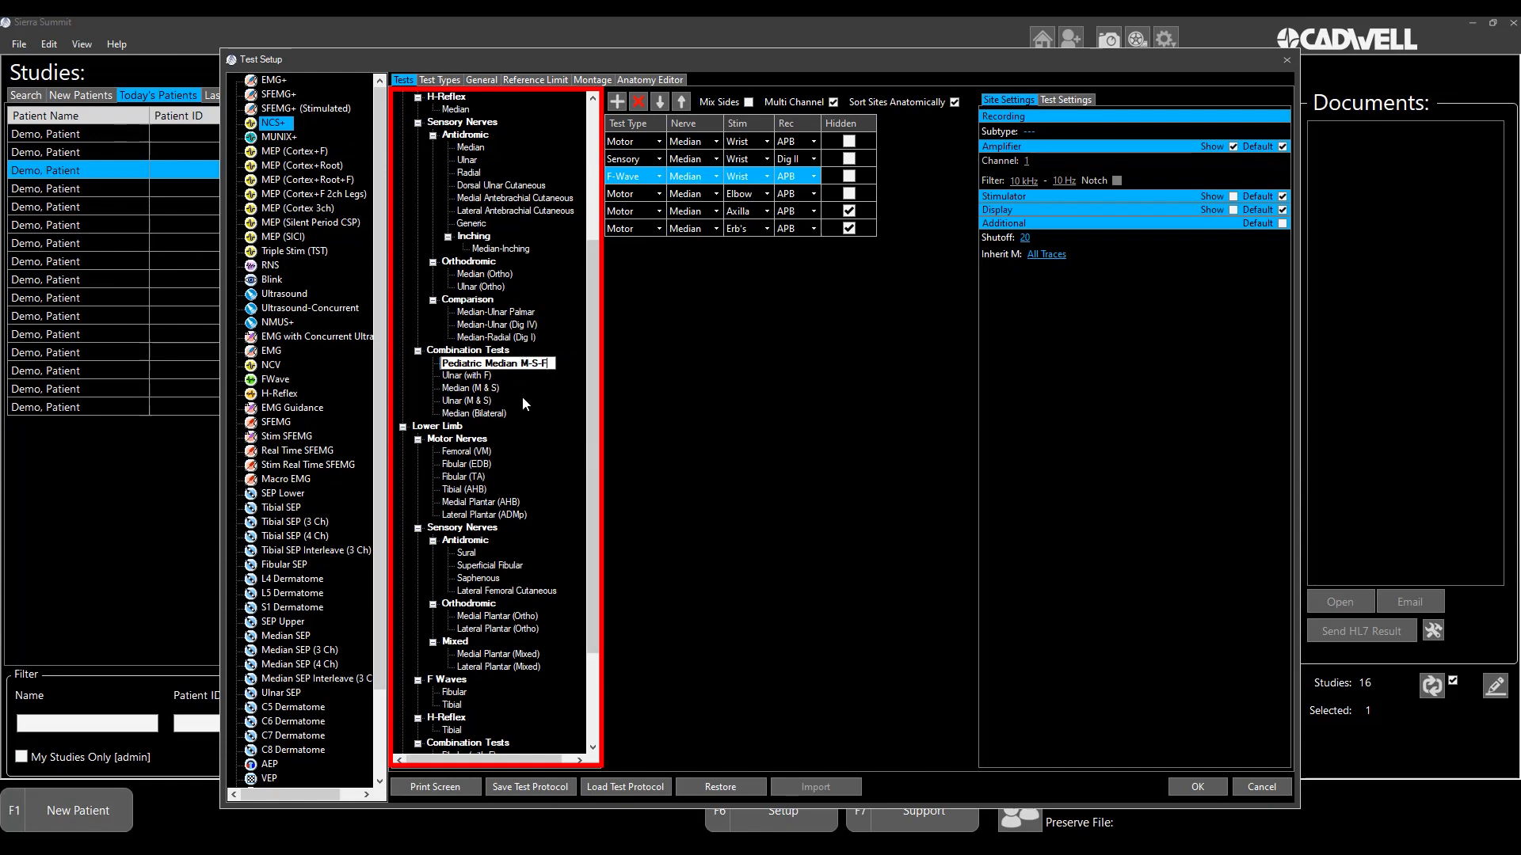
click(497, 388)
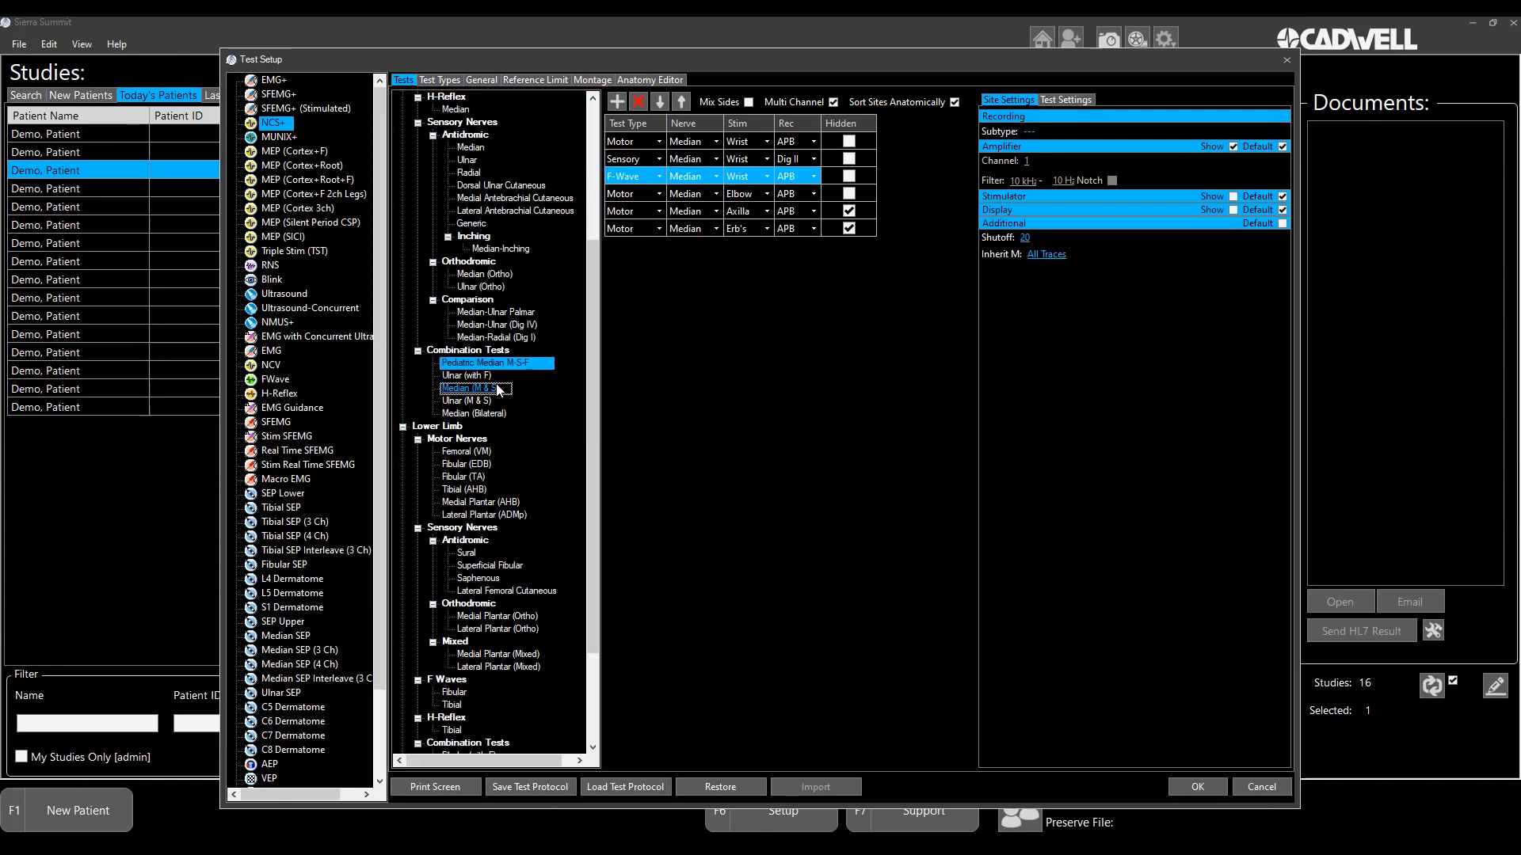
click(1196, 787)
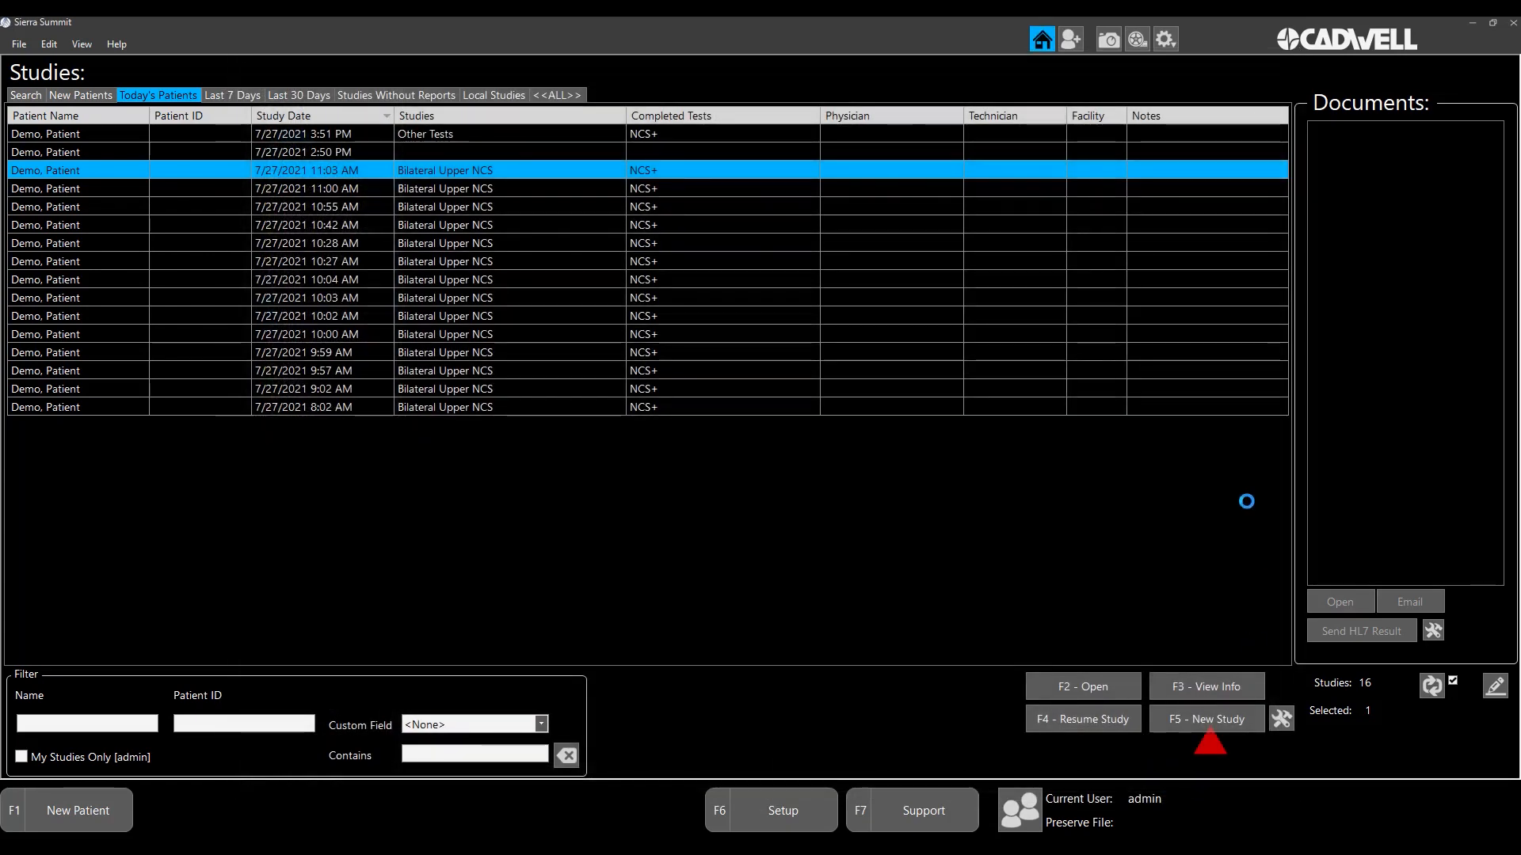
- Create a new study for the selected demo patient, keeping the existing patient information
click(1215, 719)
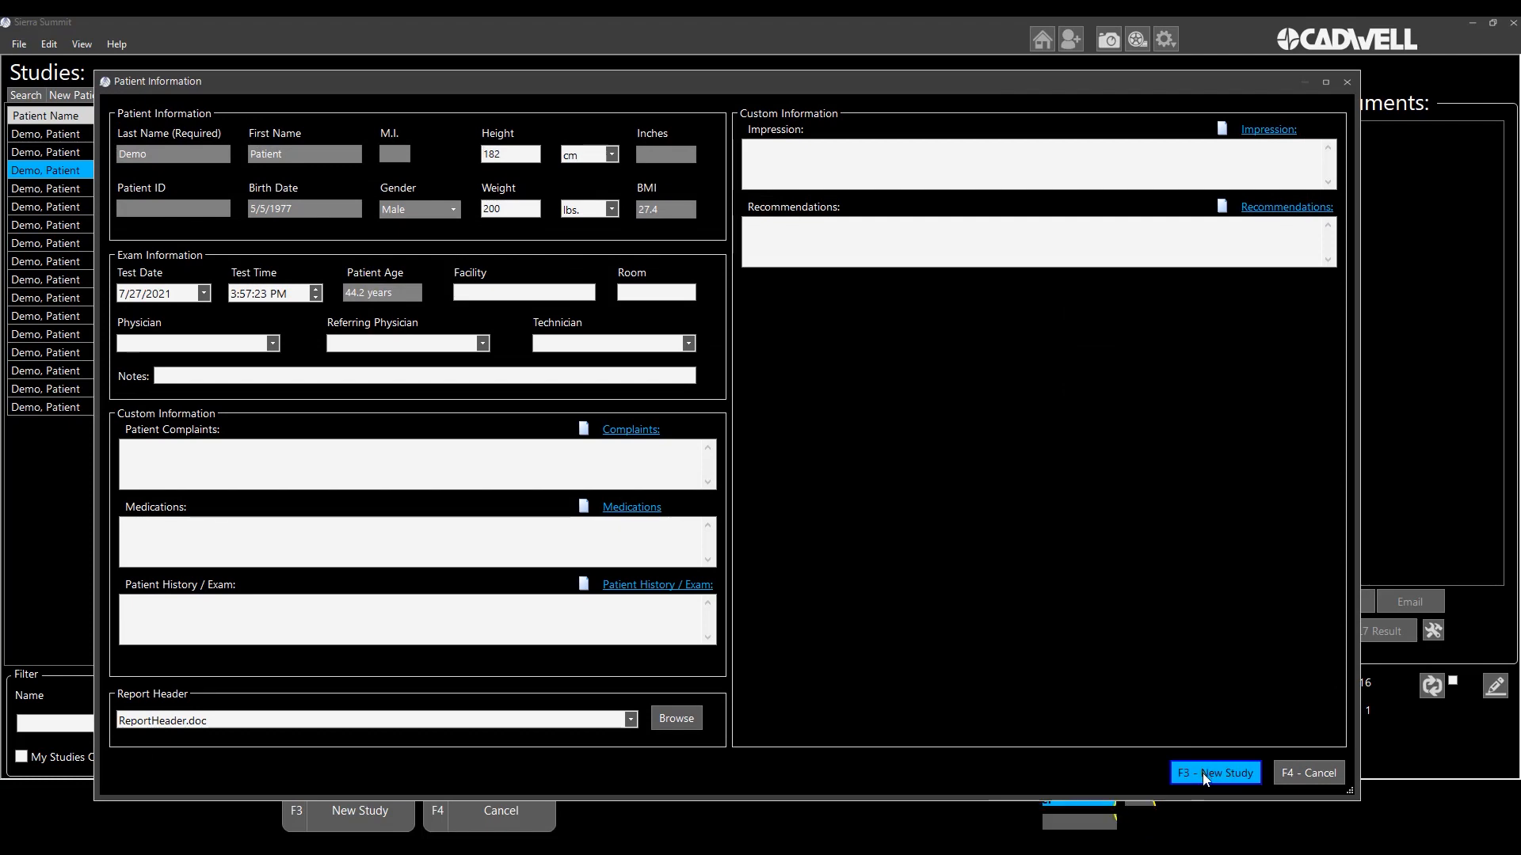
click(1202, 773)
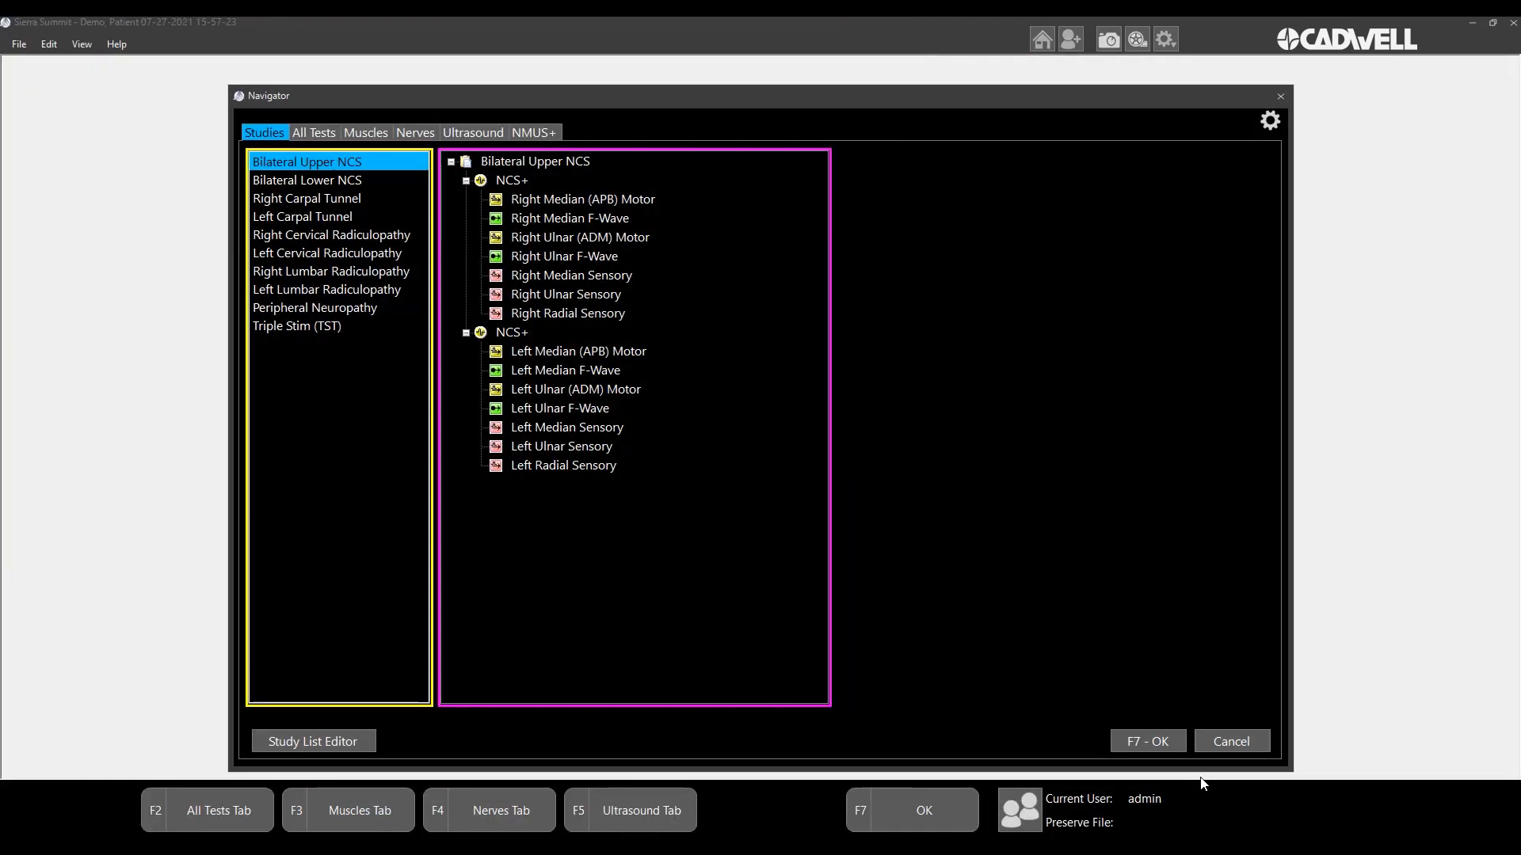
- Filter the NCS+ tests by the Median nerve and start the Pediatric Median M-S-F combination test on the right side
click(412, 132)
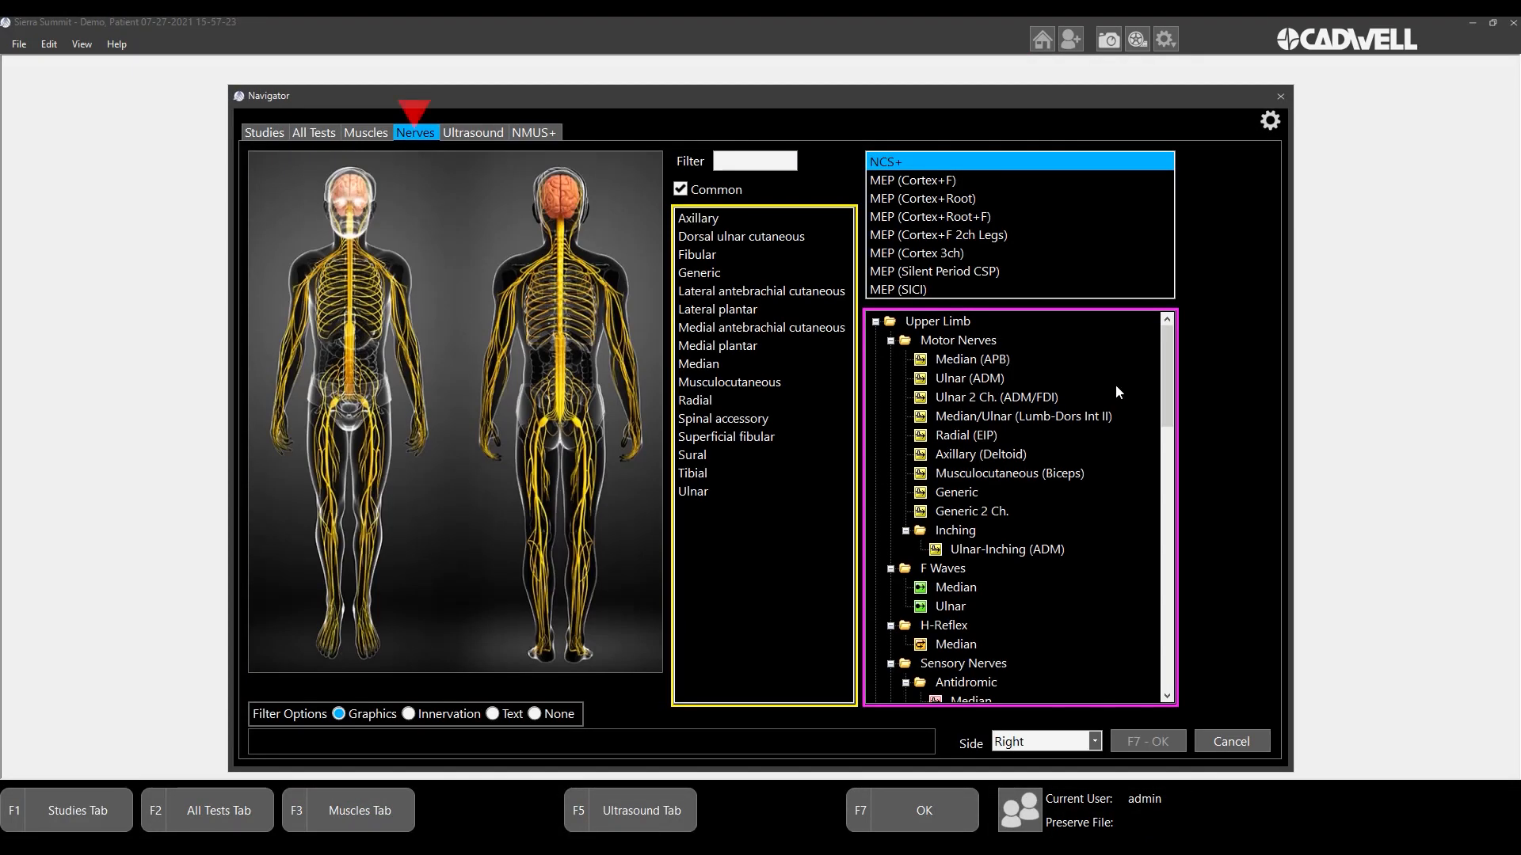
scroll(1171, 364, down, 4)
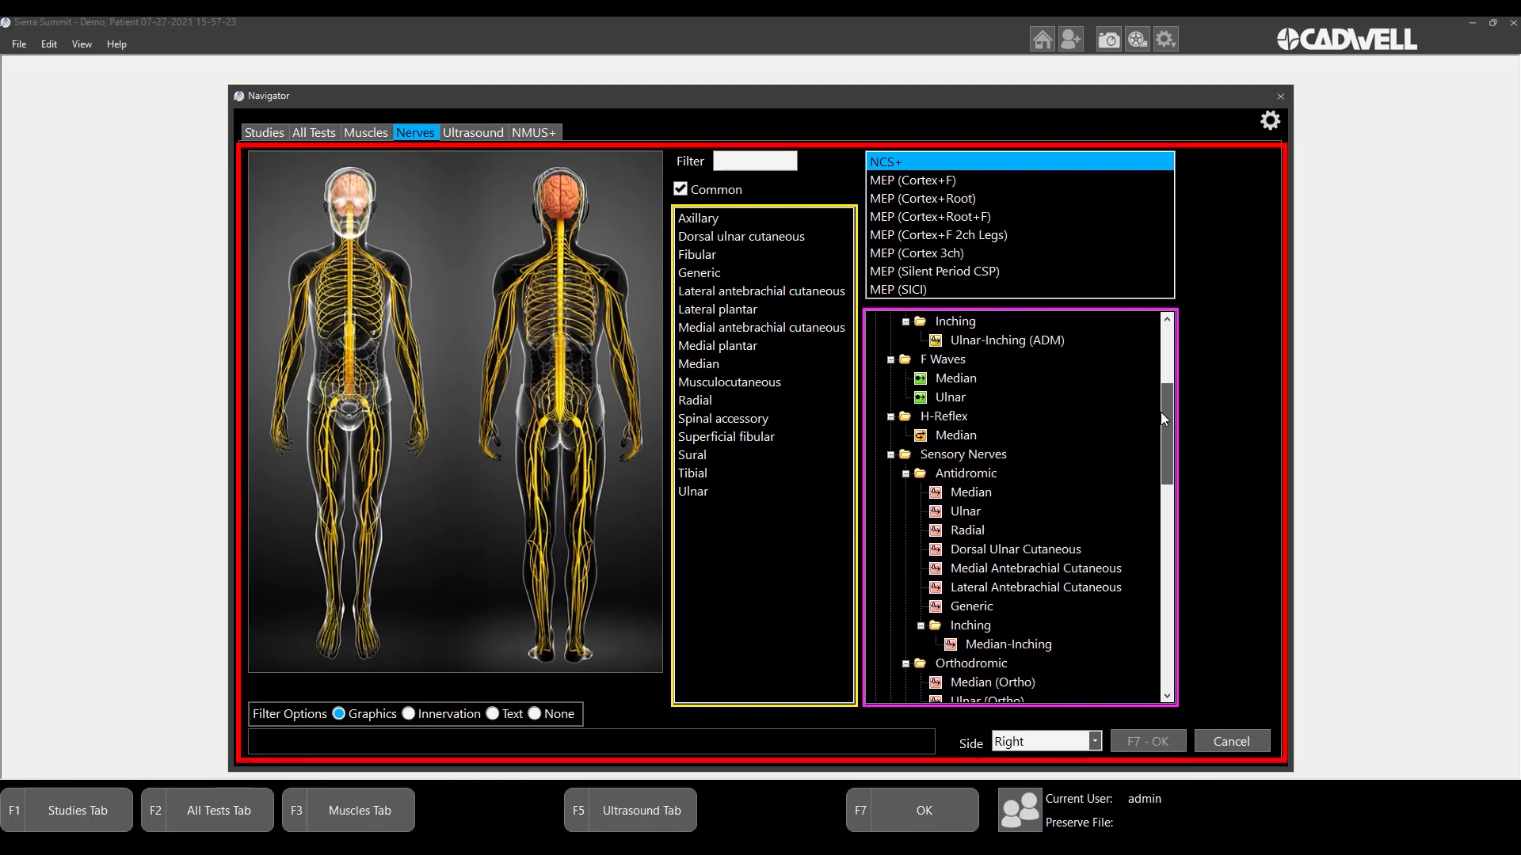
scroll(1162, 412, up, 1)
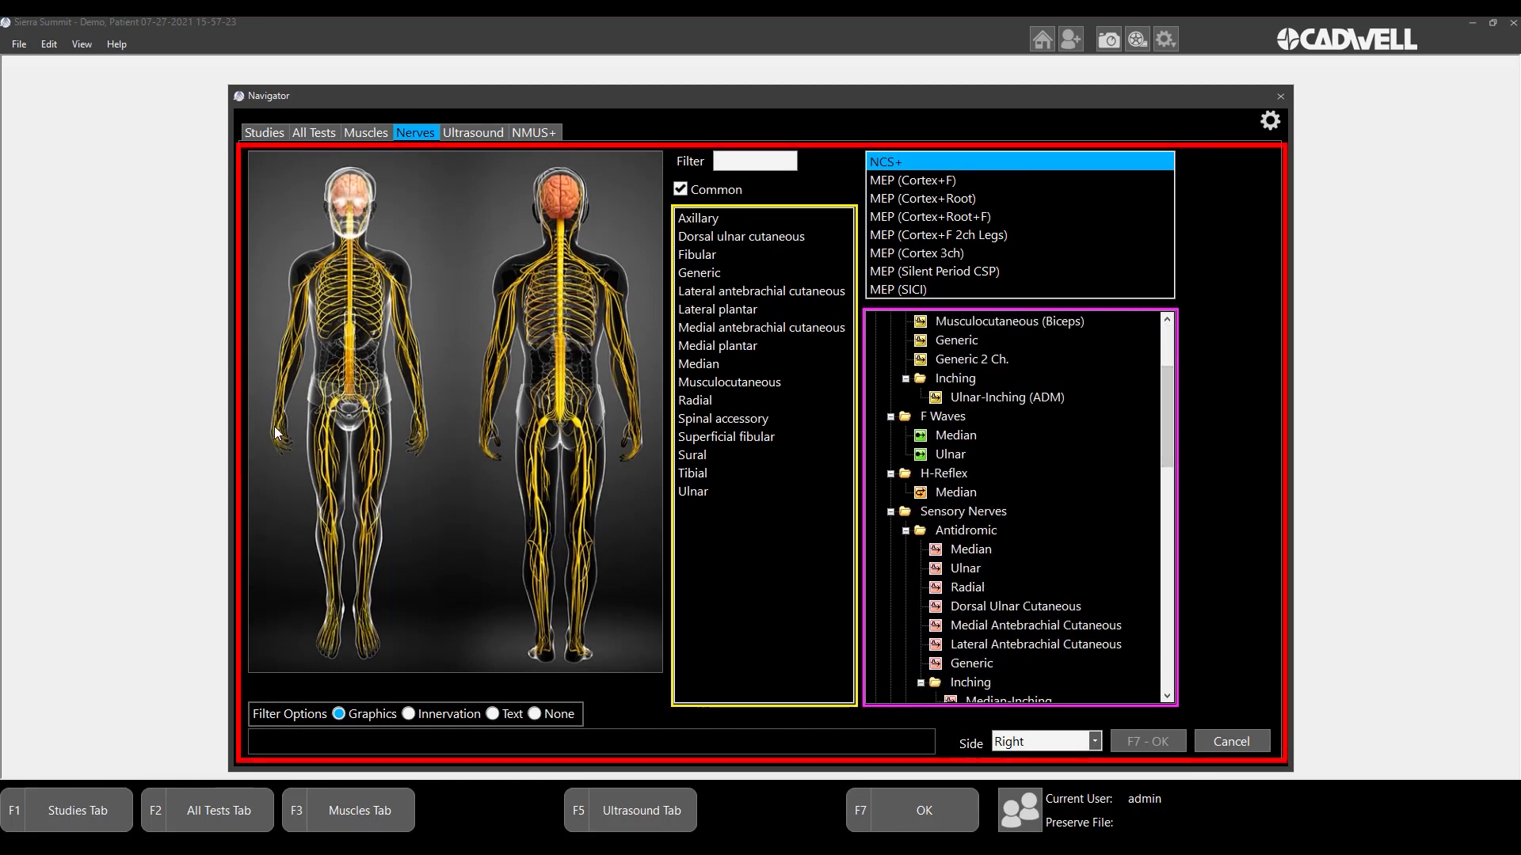
click(691, 364)
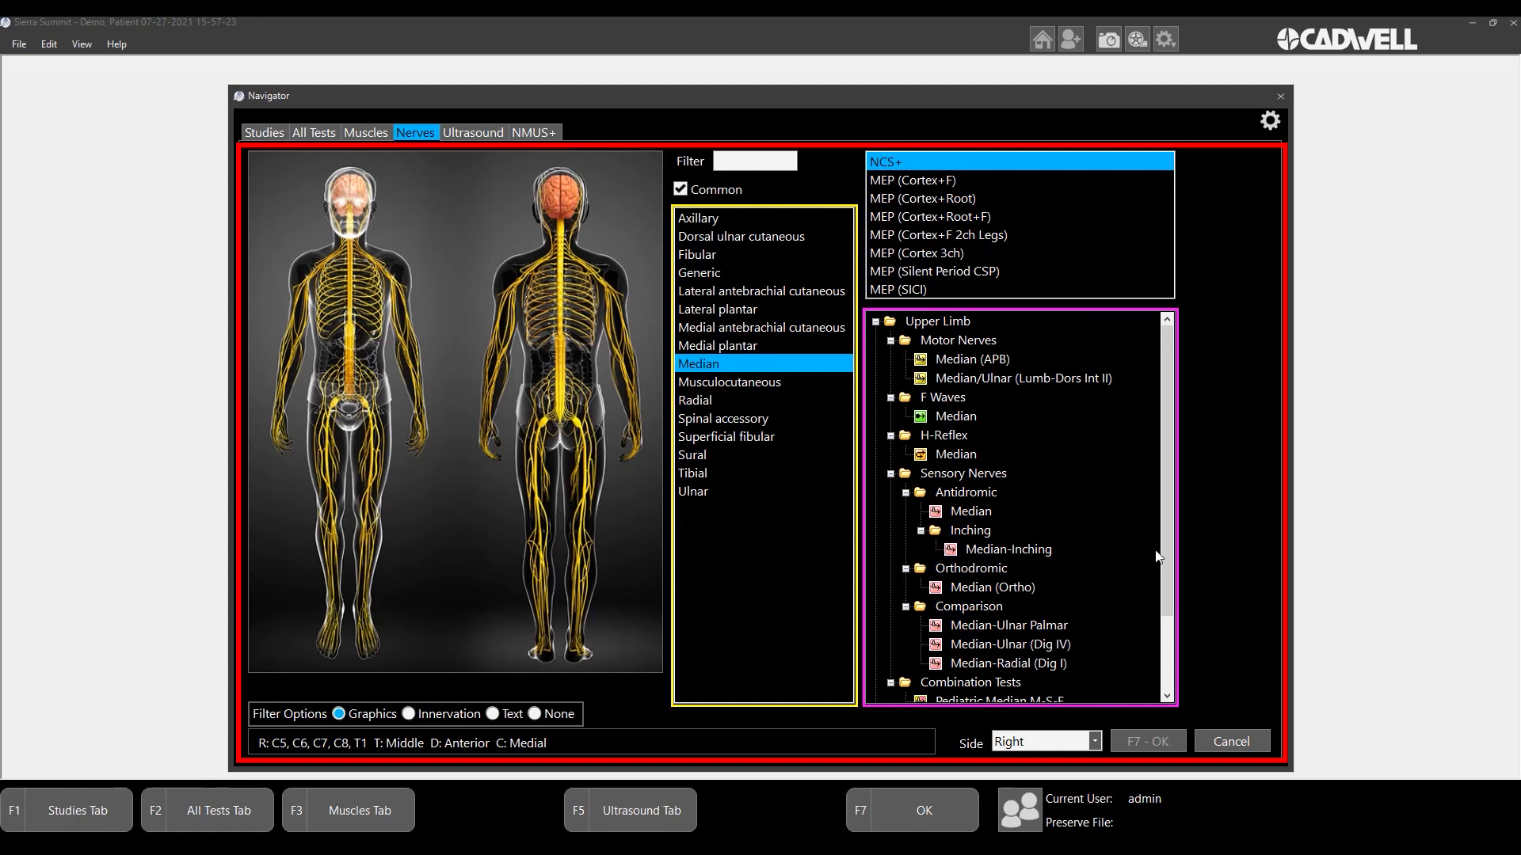
drag(1166, 543, 1170, 617)
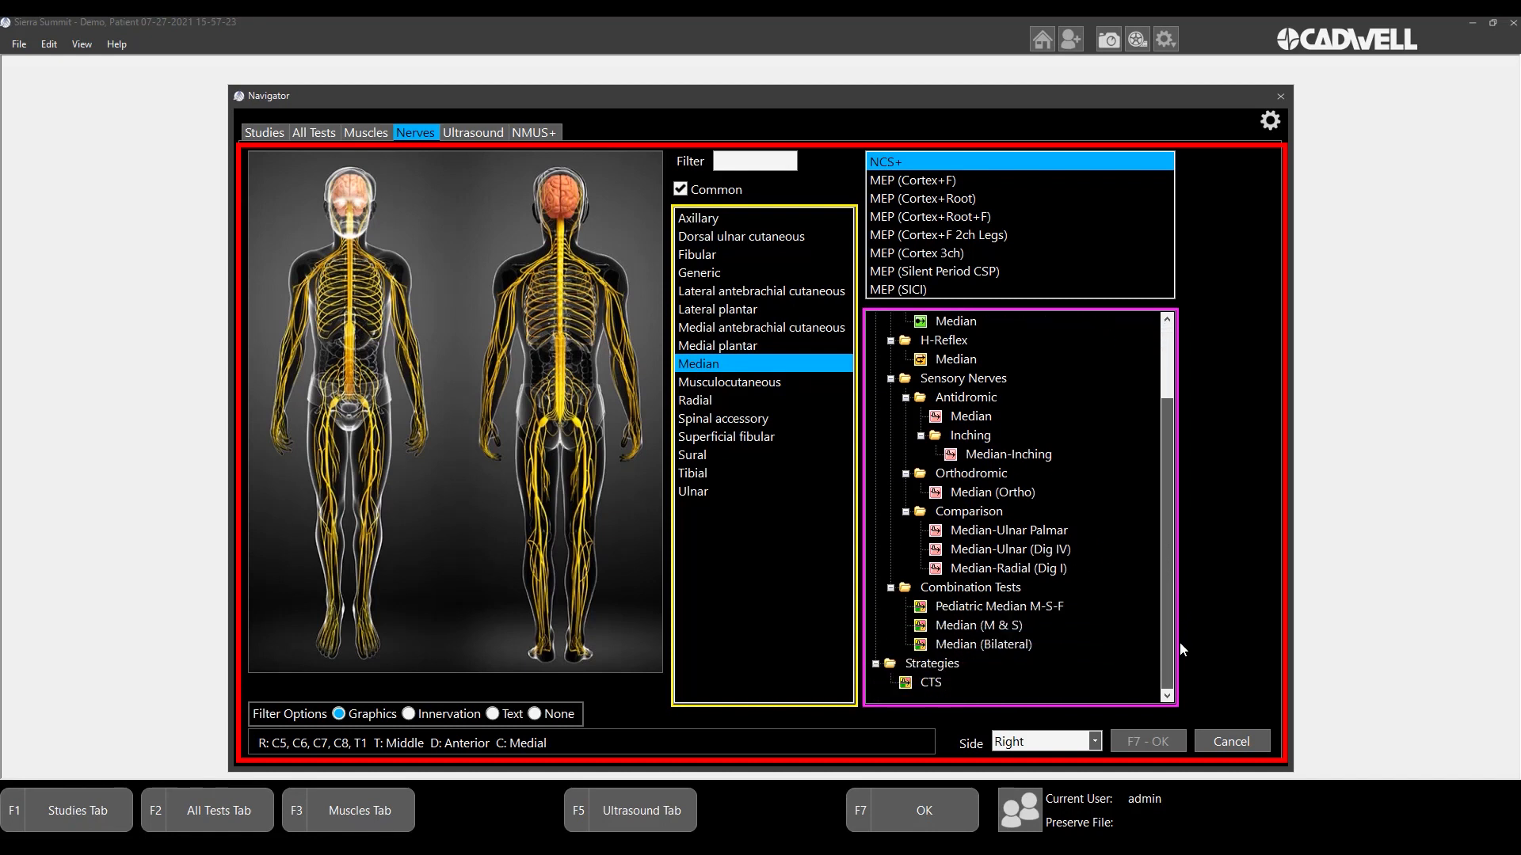
click(1001, 606)
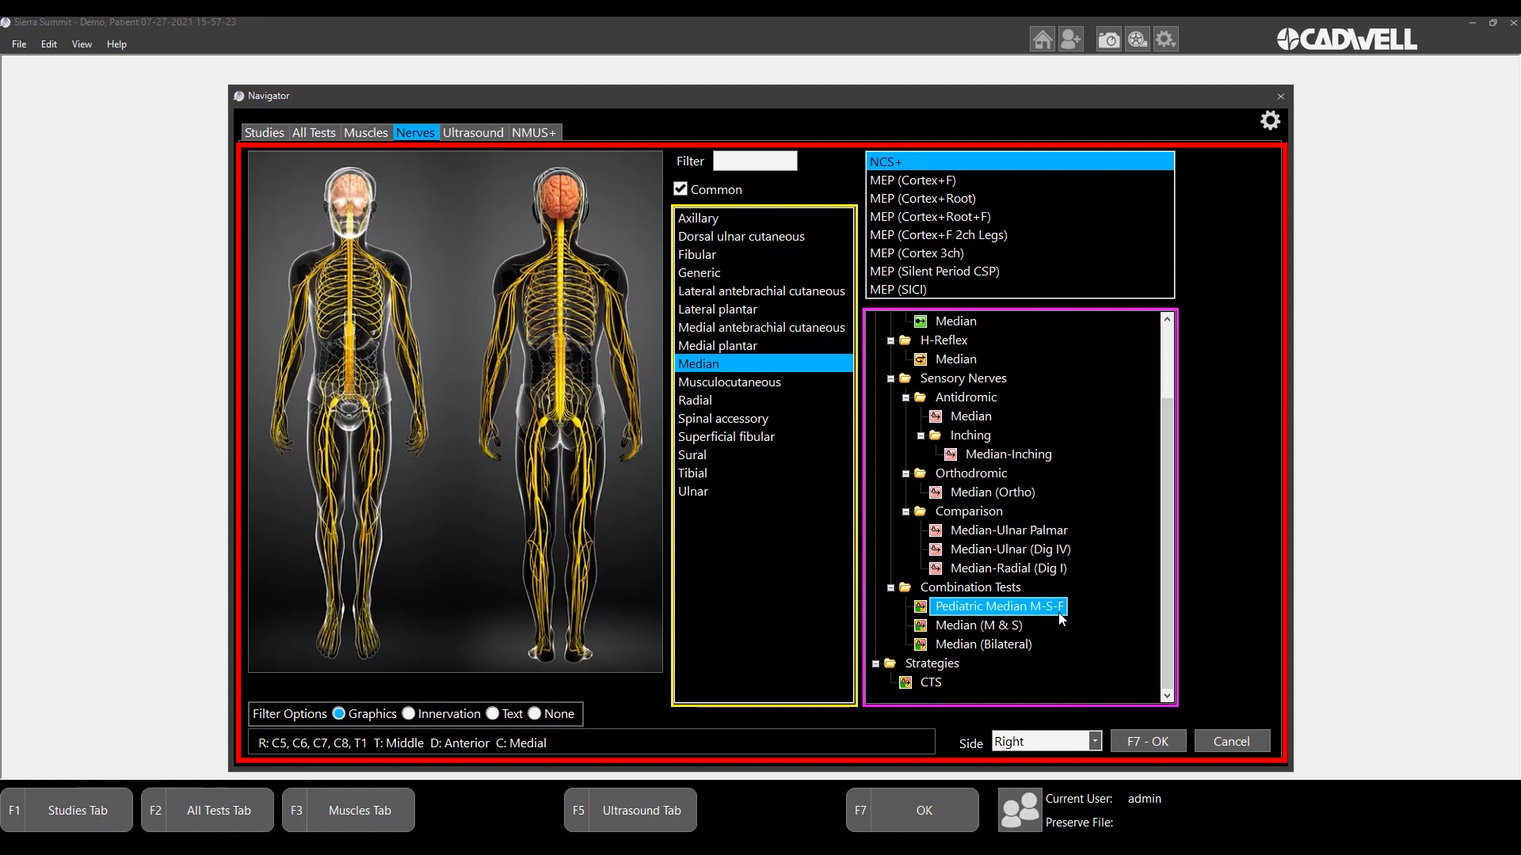
click(1160, 742)
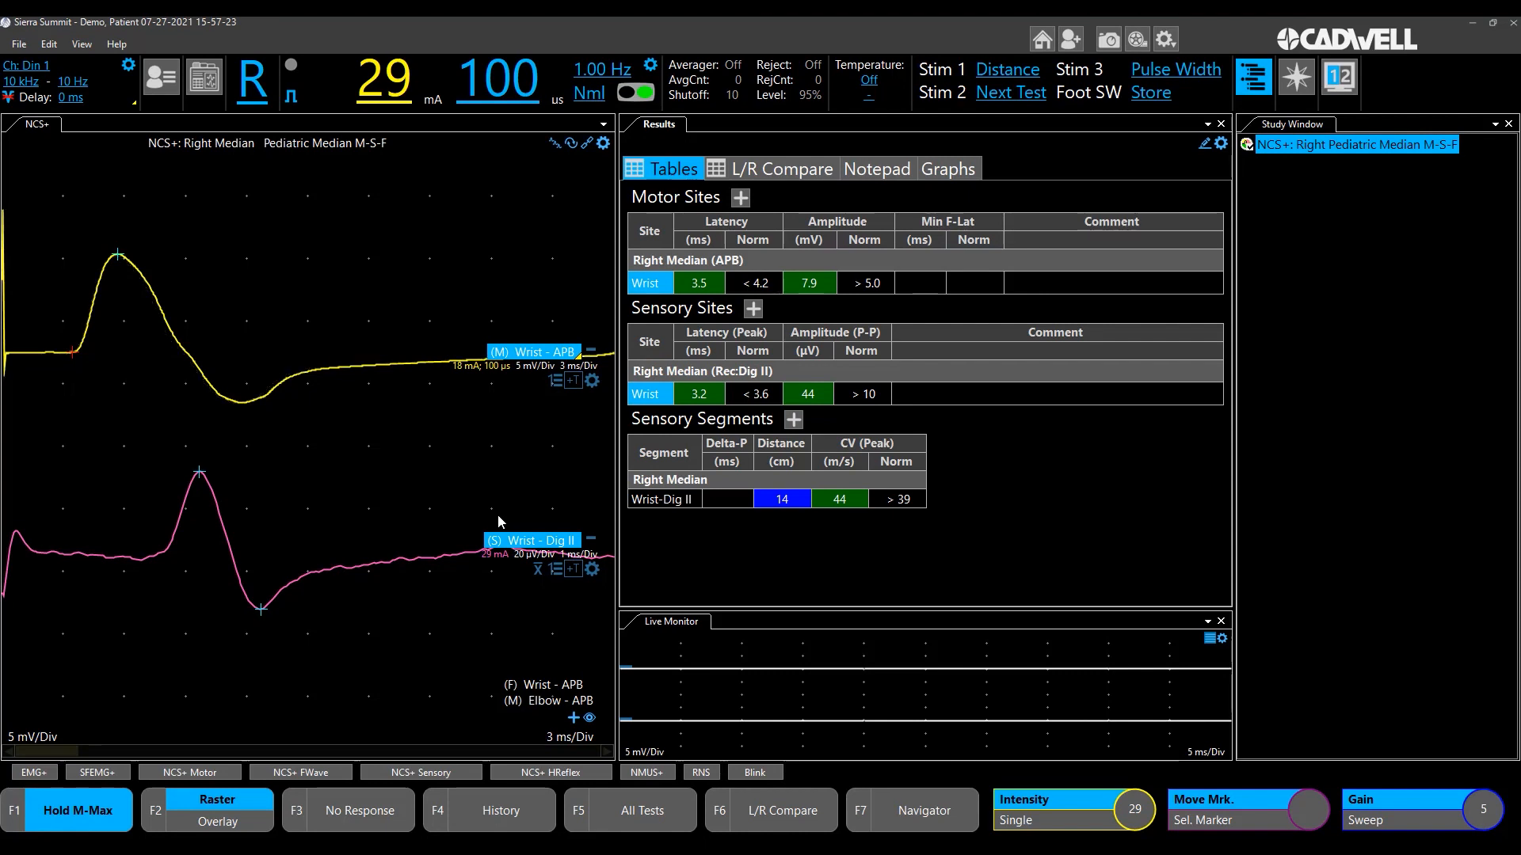
- Activate the Wrist-APB F-wave site for recording, and after its traces are collected advance to the Elbow-APB motor site
click(547, 694)
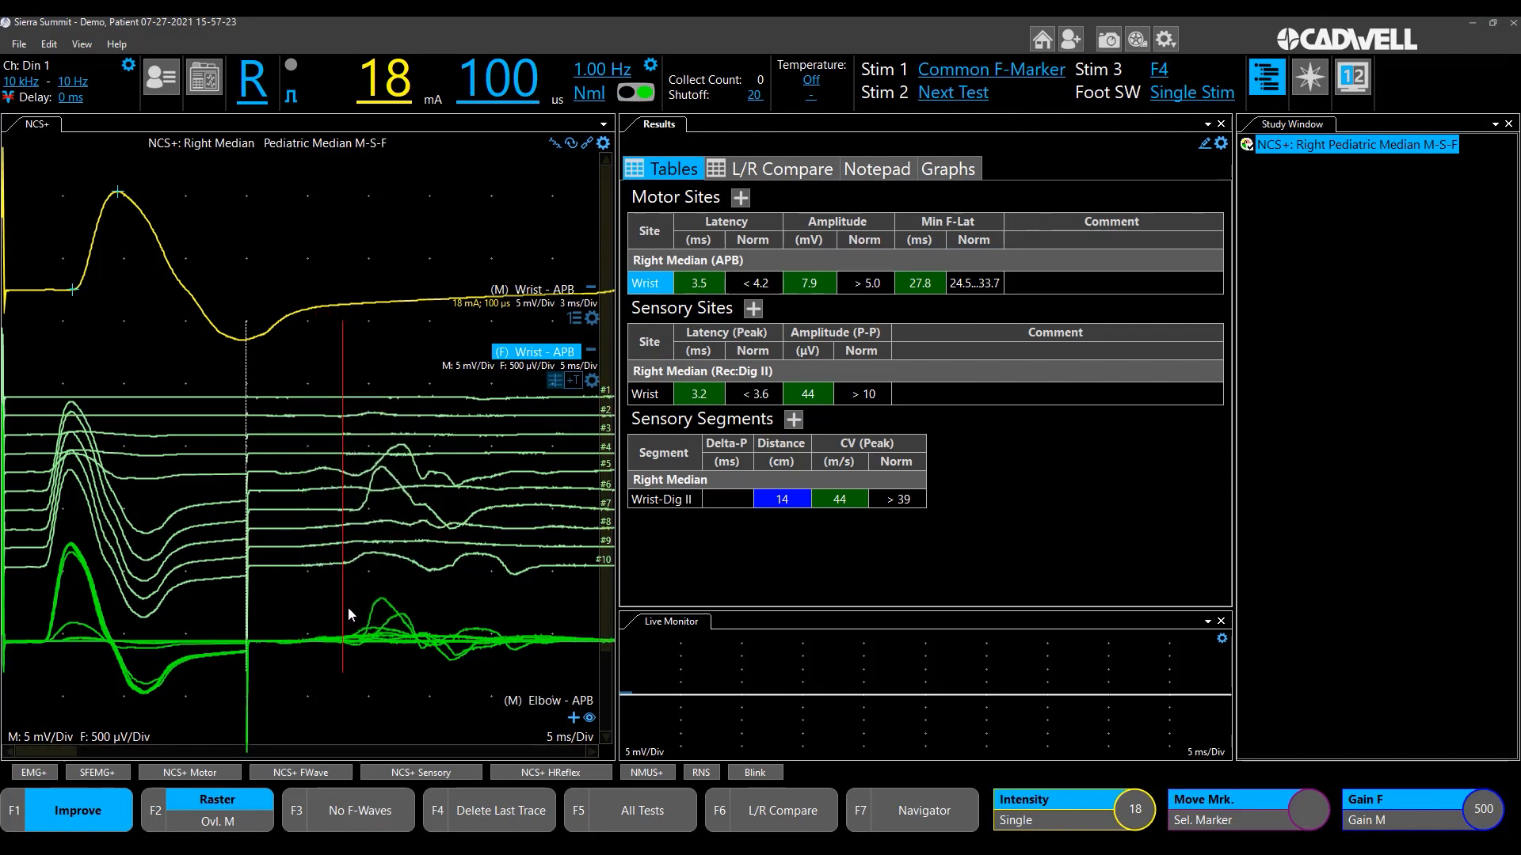
key(Page_Down)
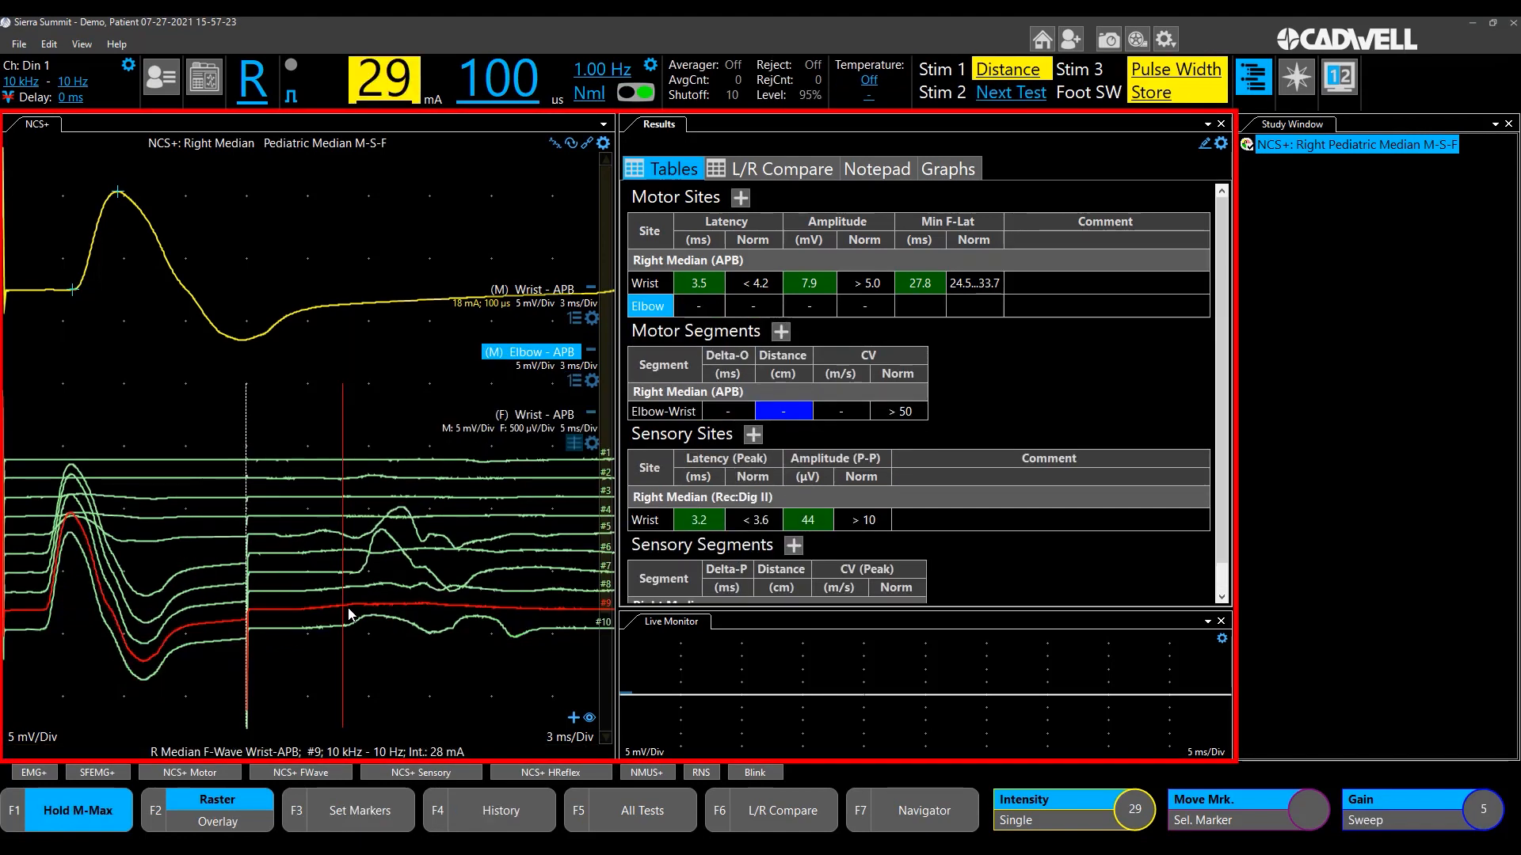